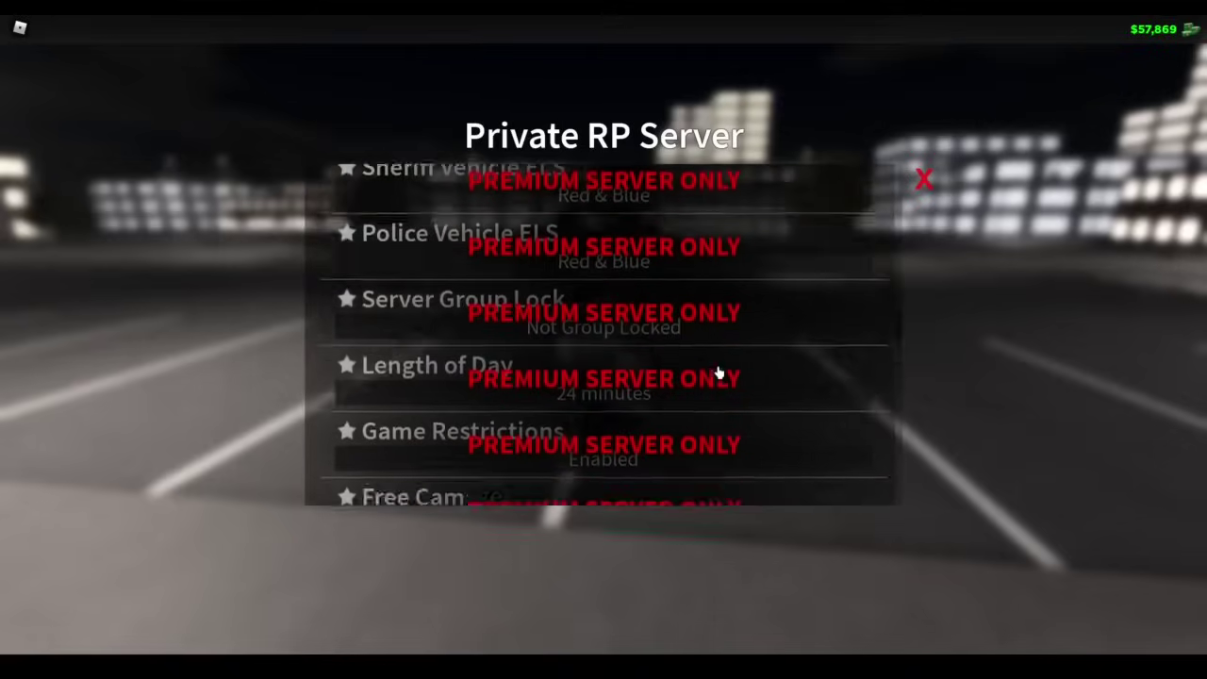
Open the Custom Liveries editor and read its help on obtaining the templates
scroll(716, 375, up, 1)
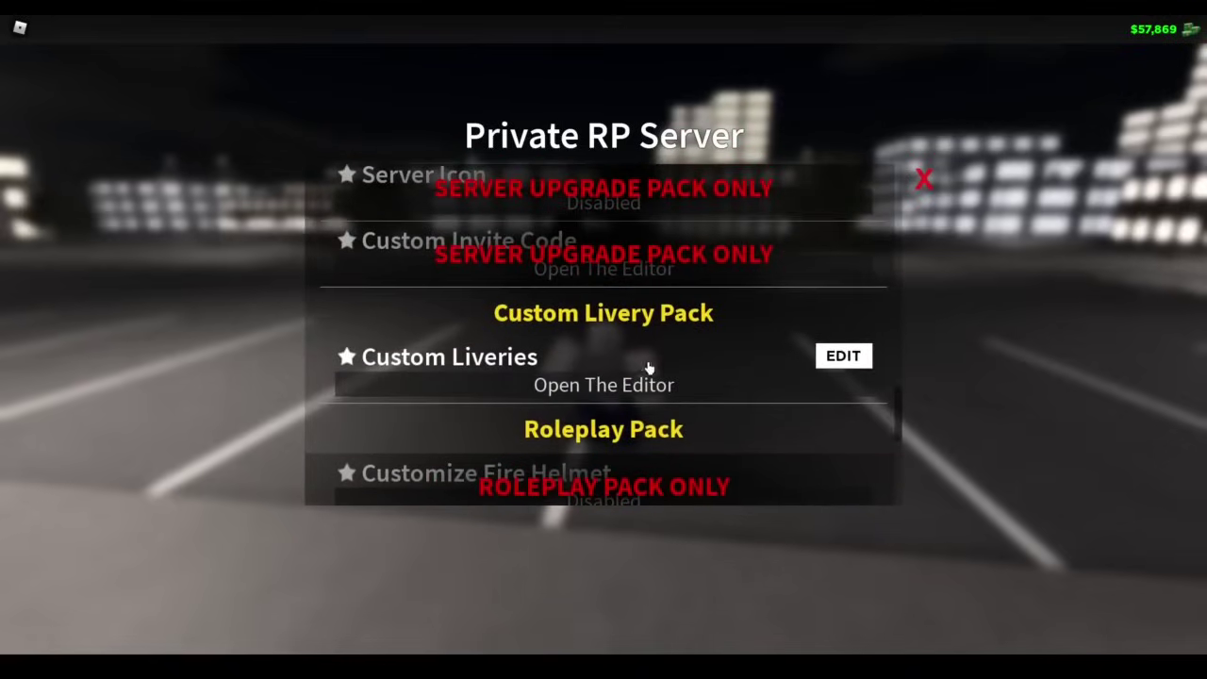
click(839, 356)
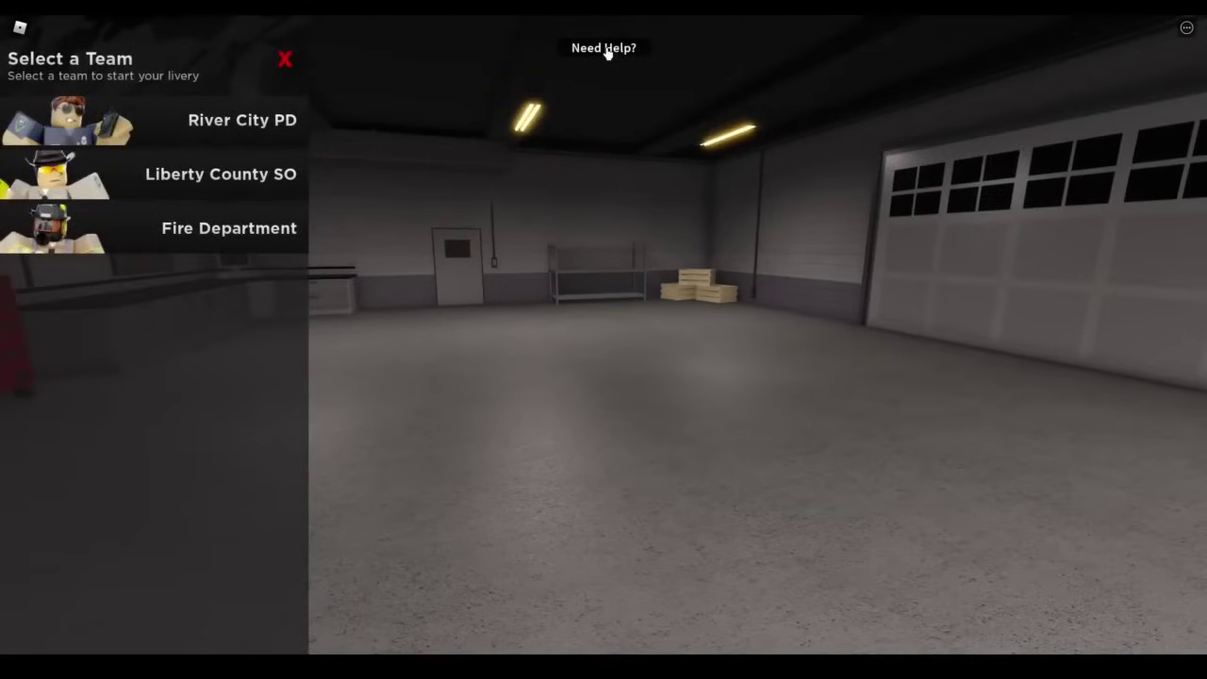
click(607, 50)
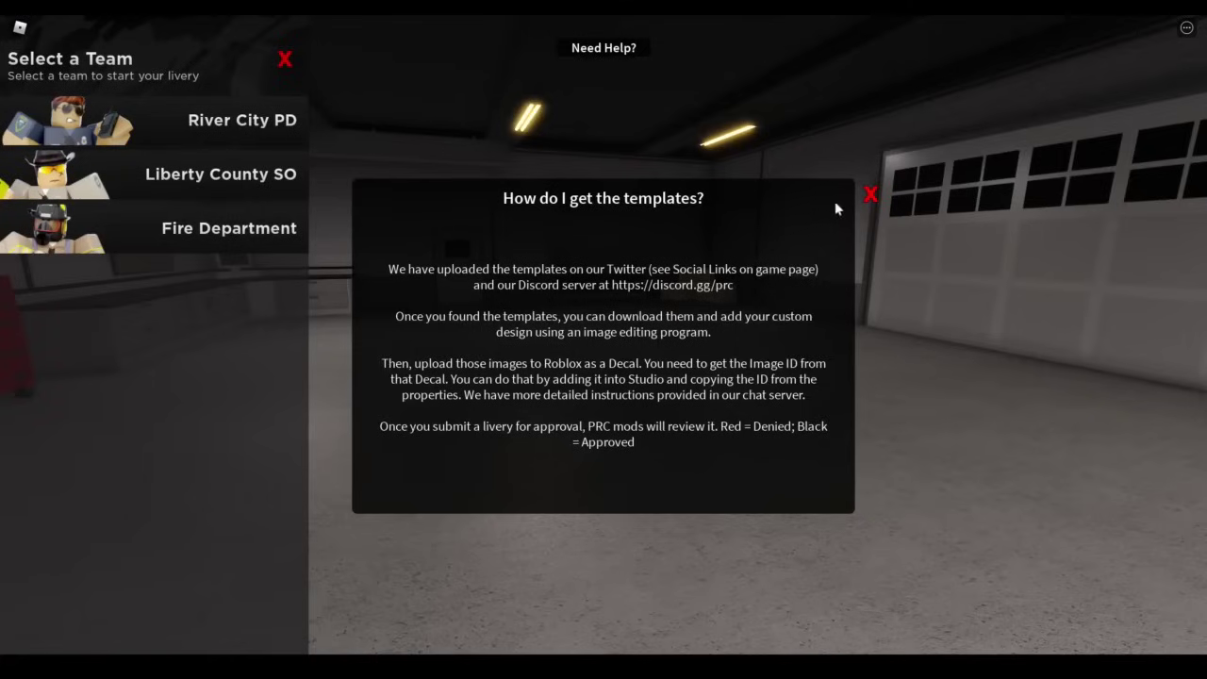
click(871, 195)
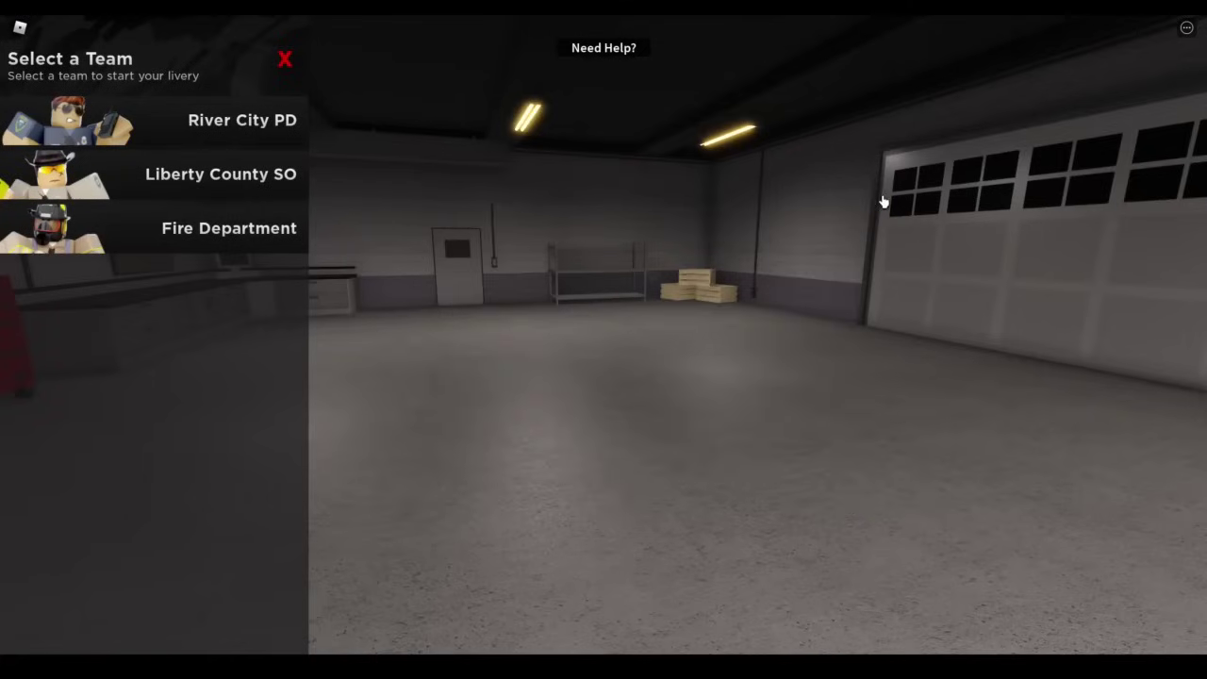
Add a new livery for the River City PD team's Bullhorn Prancer Pursuit
click(170, 121)
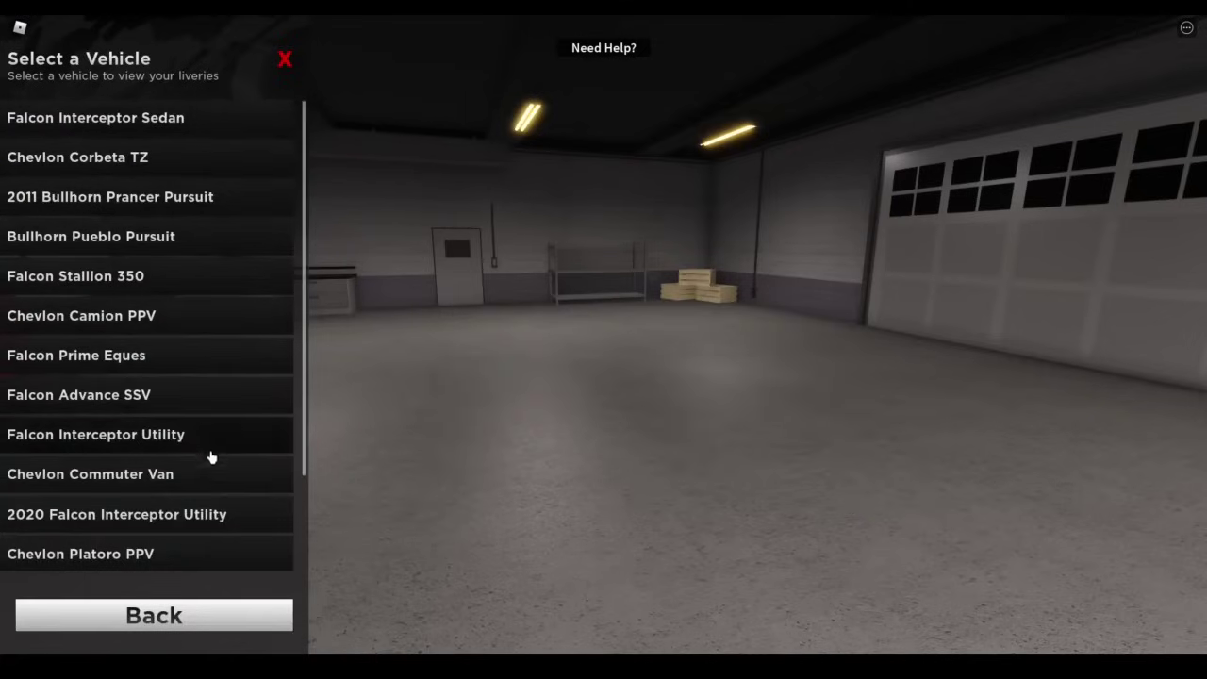
scroll(229, 267, down, 3)
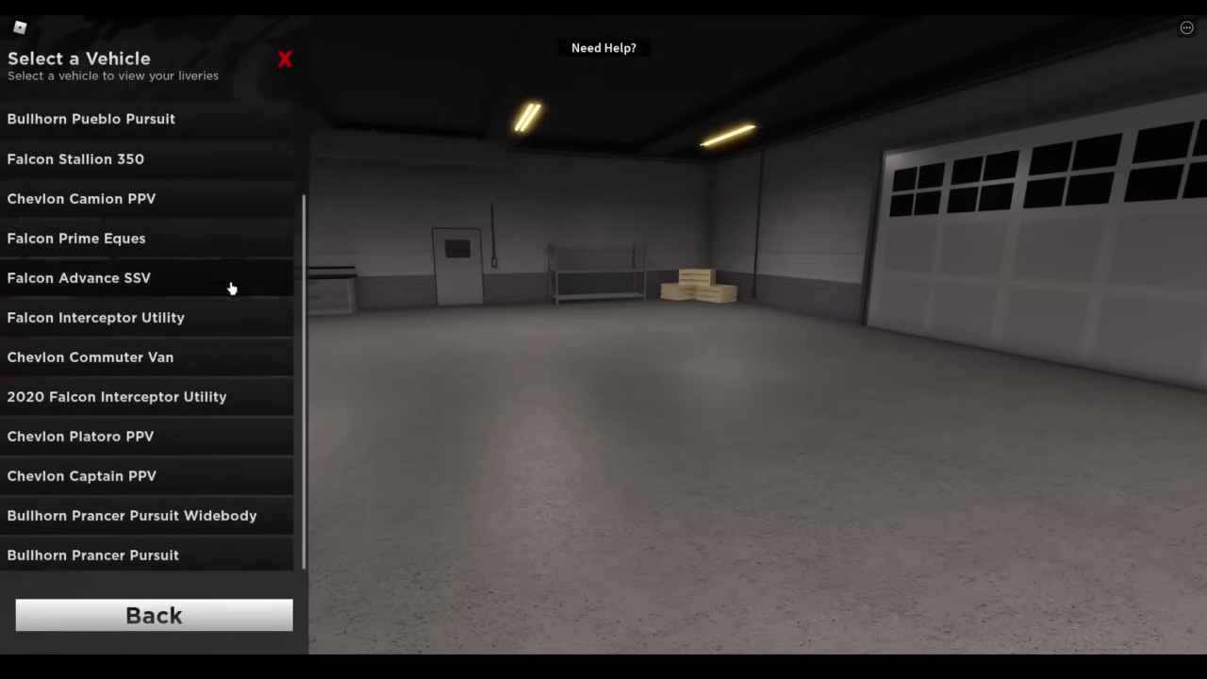
click(216, 555)
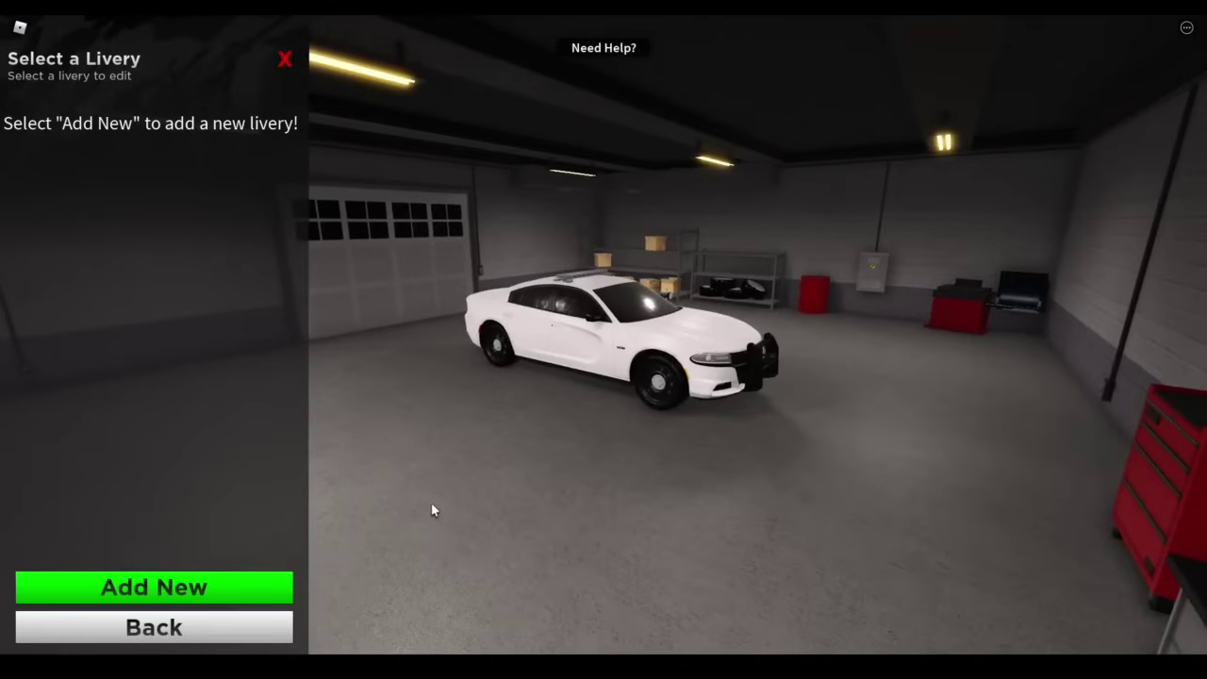
click(178, 588)
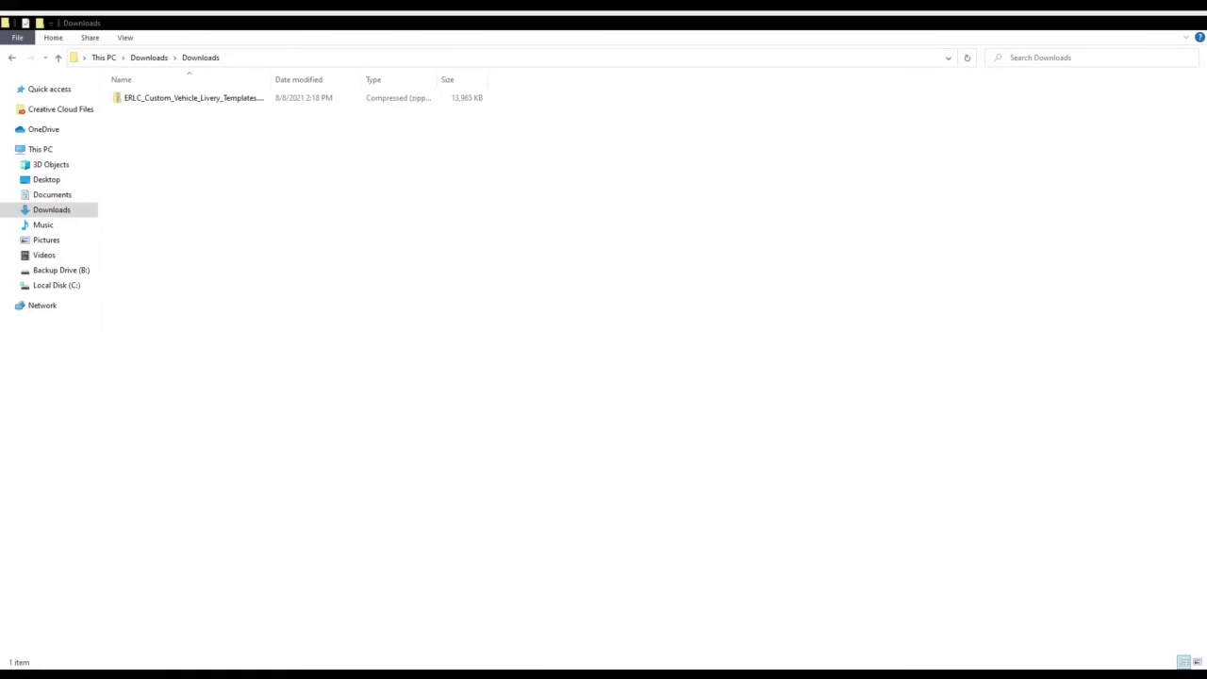
Extract the ERLC_Custom_Vehicle_Livery_Templates archive in Downloads and open its Dodge Charger template folder
click(212, 101)
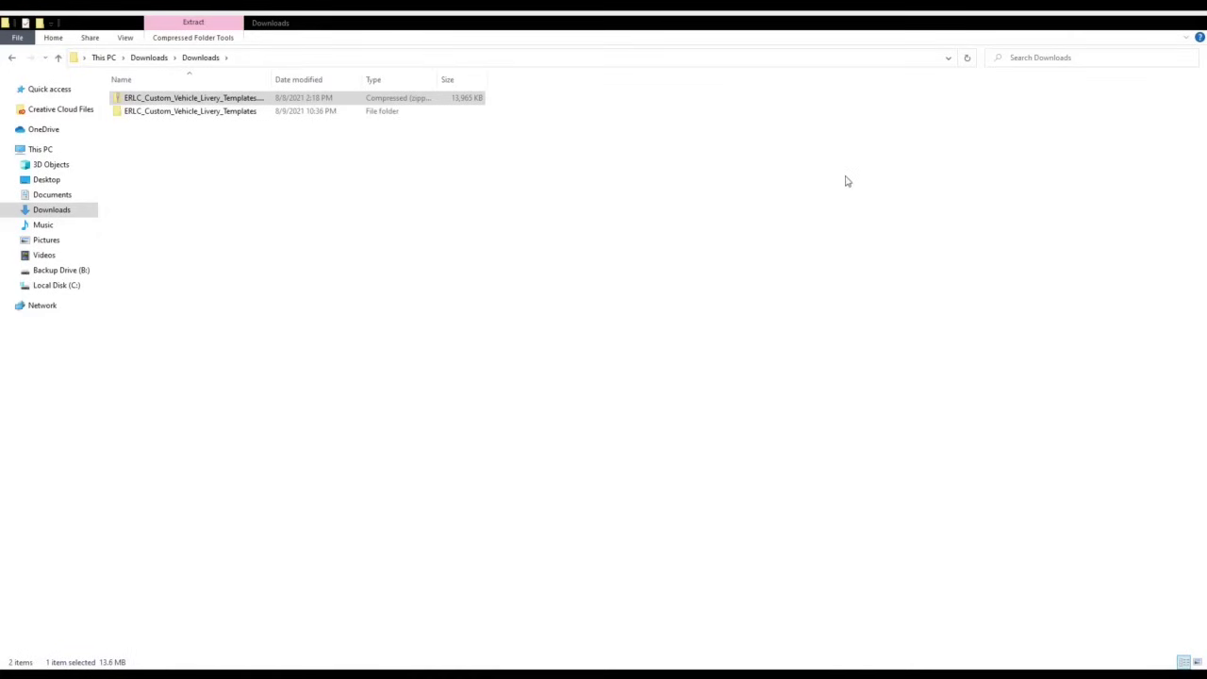
click(318, 188)
click(185, 114)
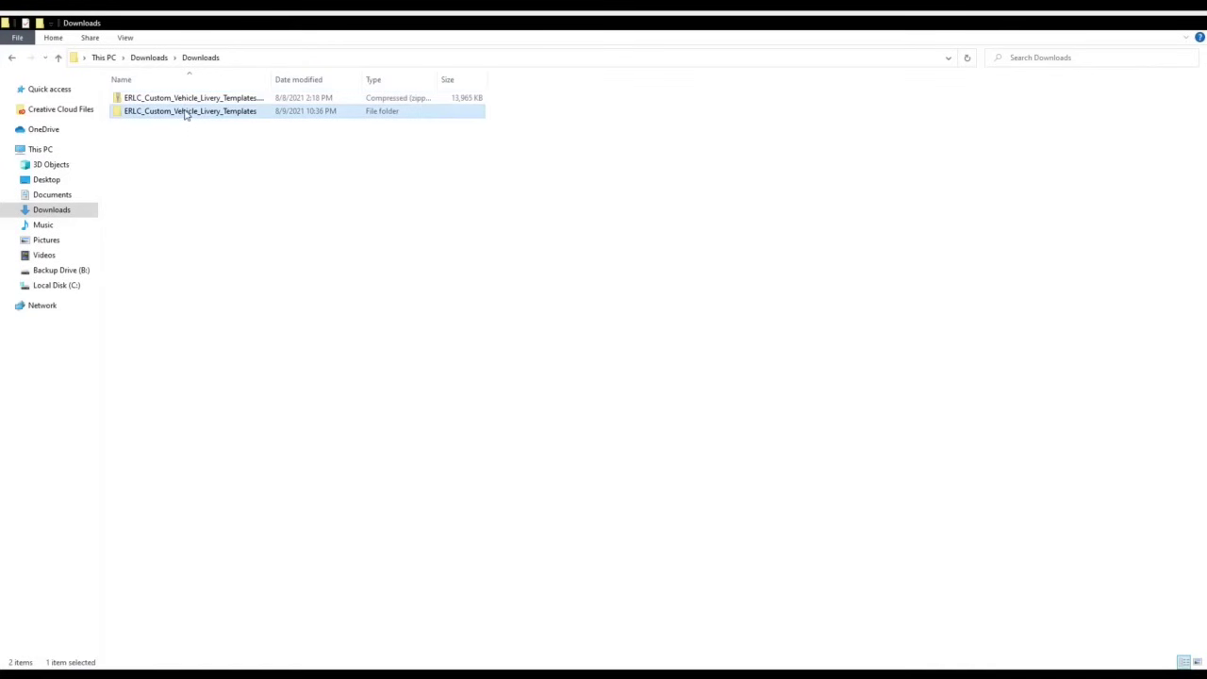
double_click(186, 111)
double_click(196, 98)
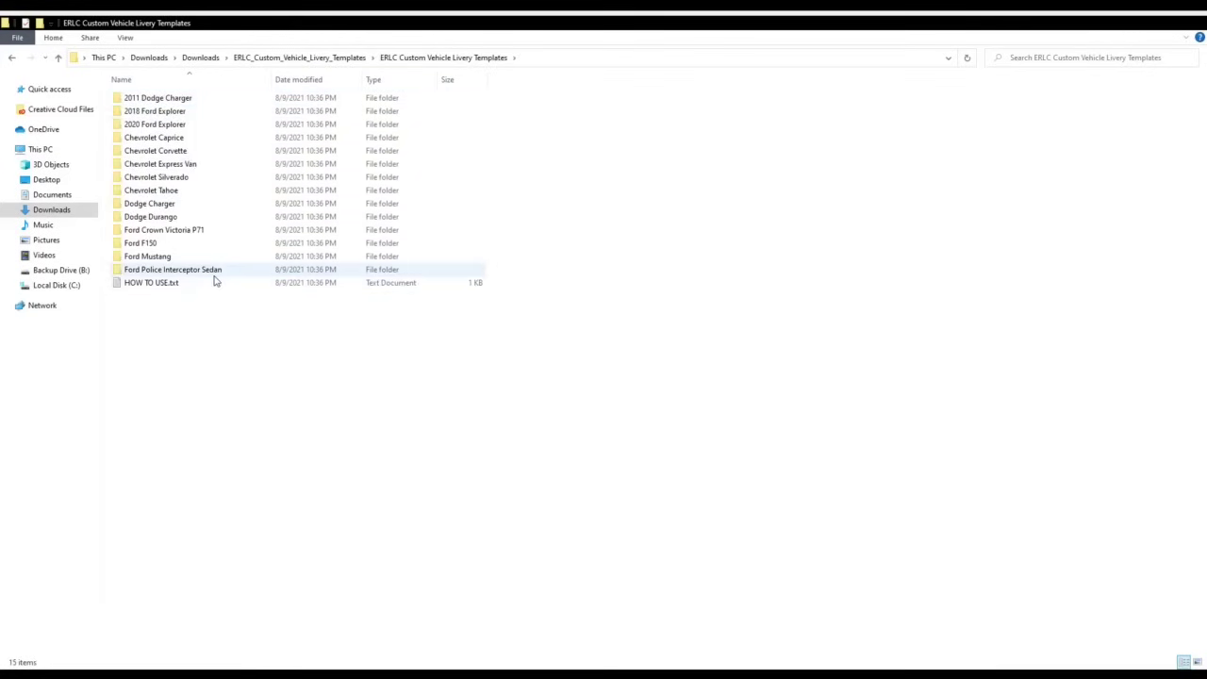
double_click(206, 204)
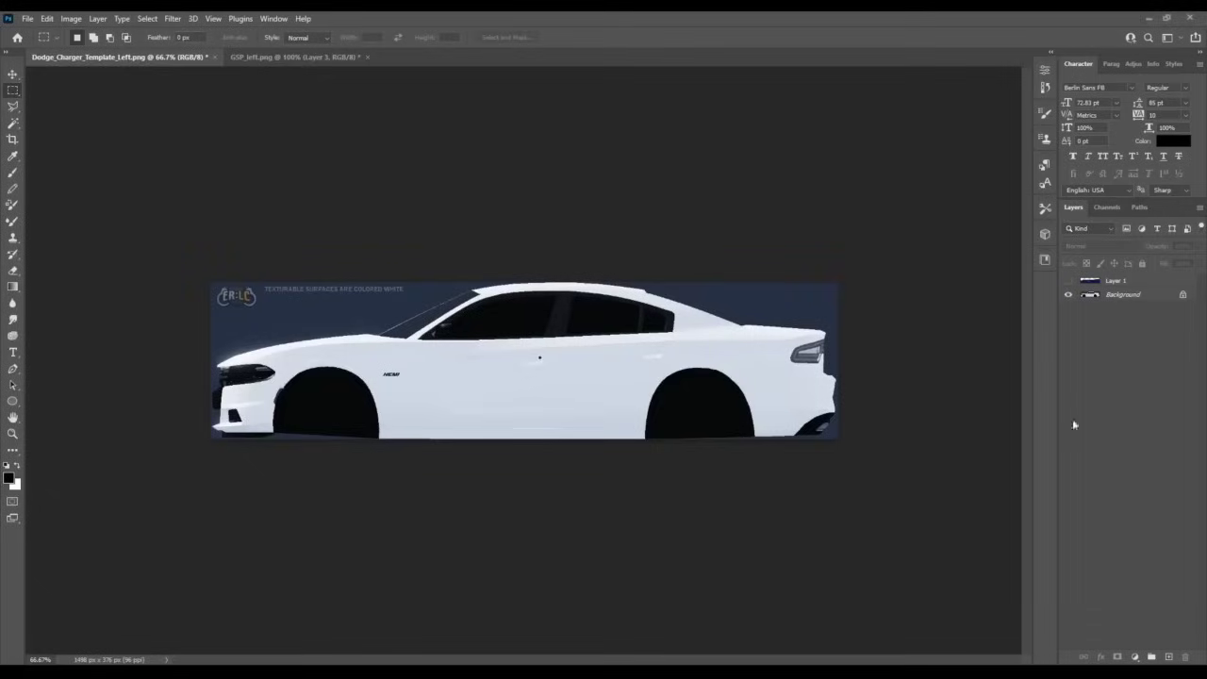
In Photoshop, paste the copied Georgia State Patrol seal and lettering into Dodge_Charger_Template_Left.png and place it on the front door
key(ctrl+v)
click(11, 74)
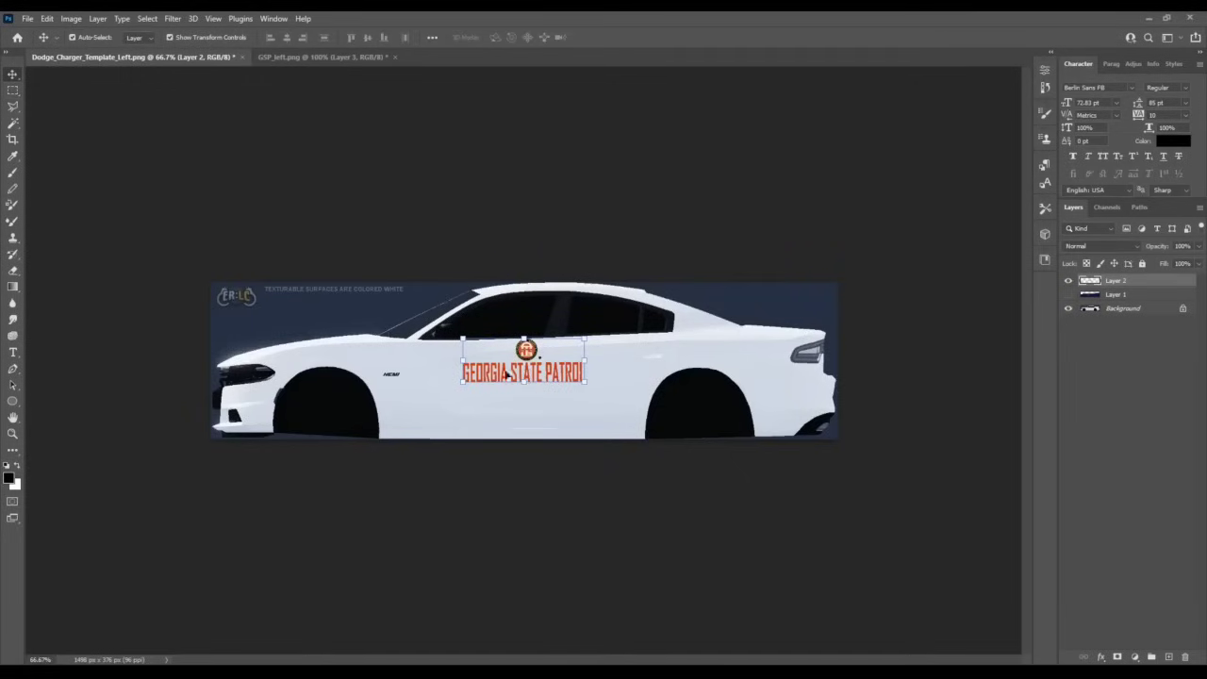
drag(526, 350, 485, 377)
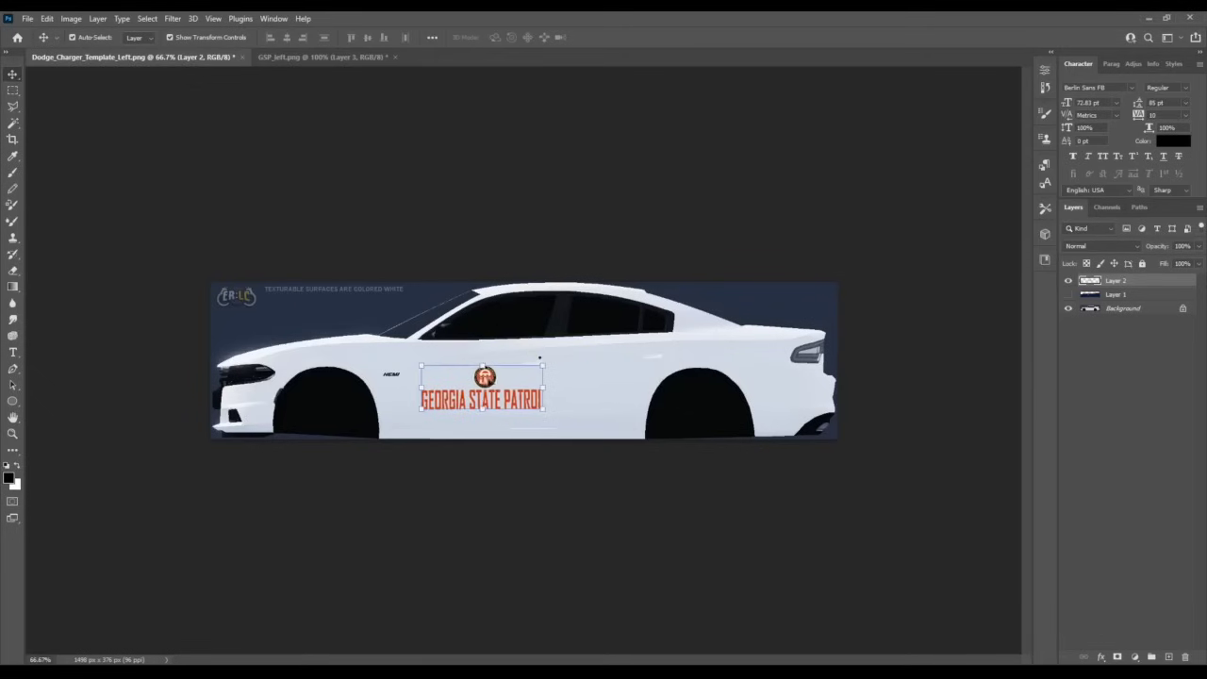
Copy the STATE TROOPER lettering from GSP_left.png into the Charger template and place it on the front fender above the wheel
click(282, 57)
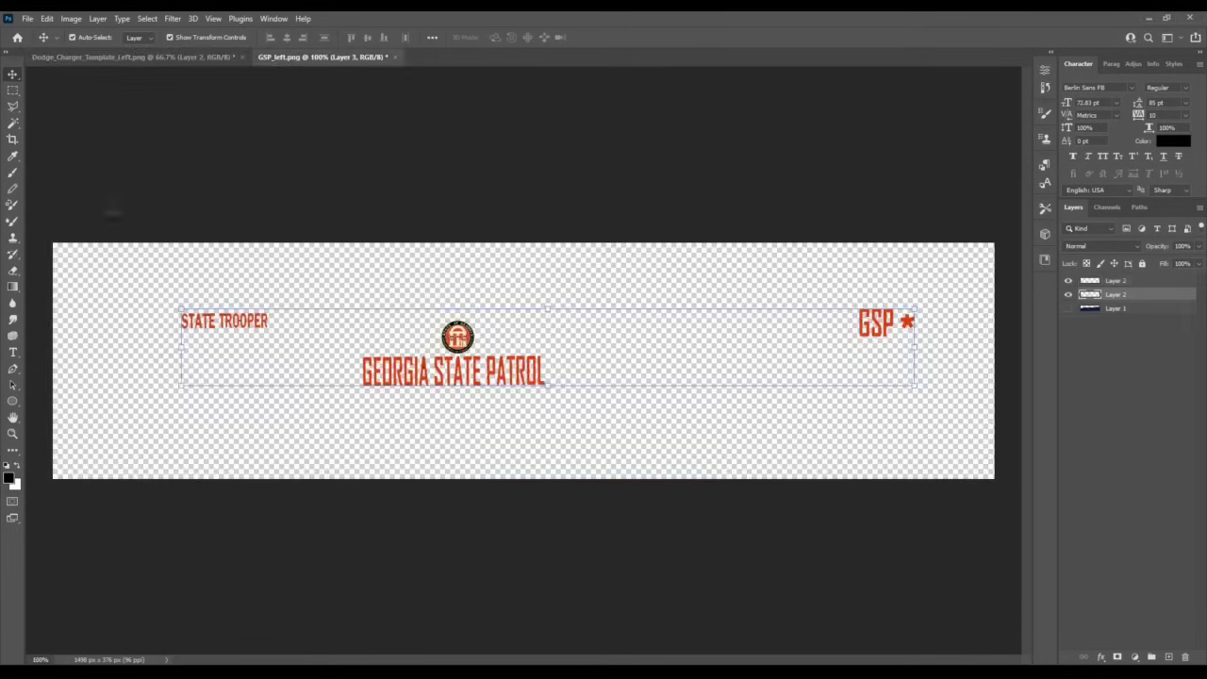
click(10, 90)
mouse_move(161, 315)
mouse_down()
mouse_move(248, 353)
mouse_move(280, 353)
mouse_up()
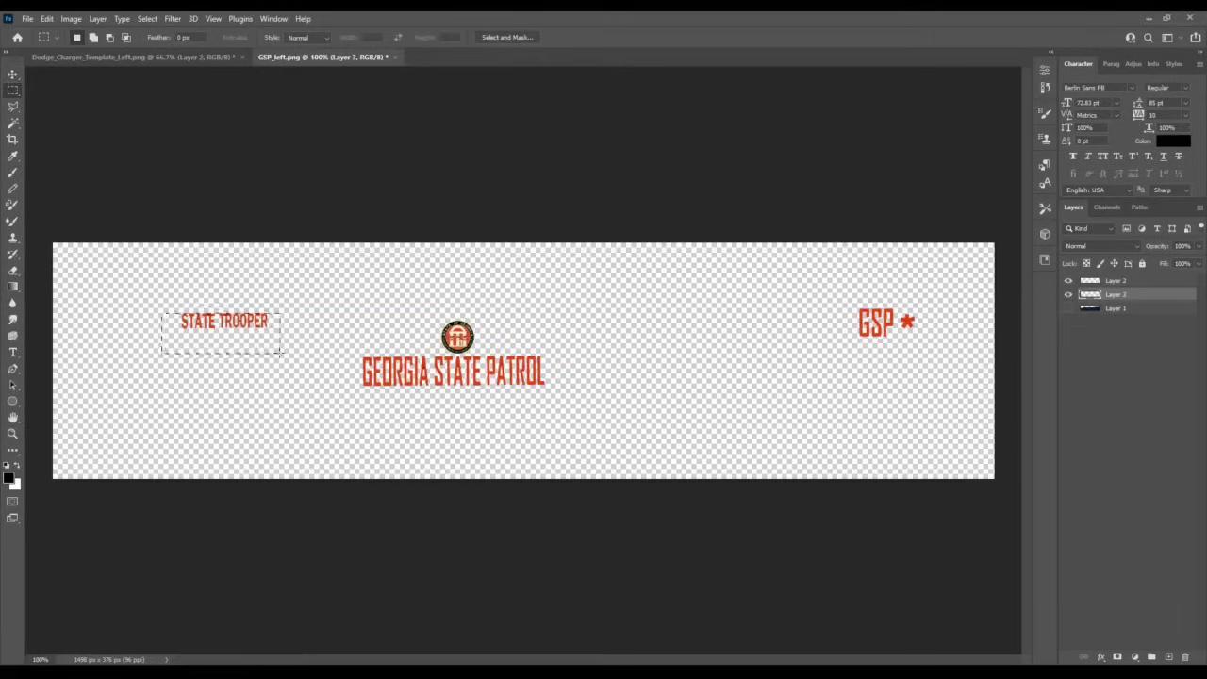
drag(140, 280, 296, 358)
click(132, 56)
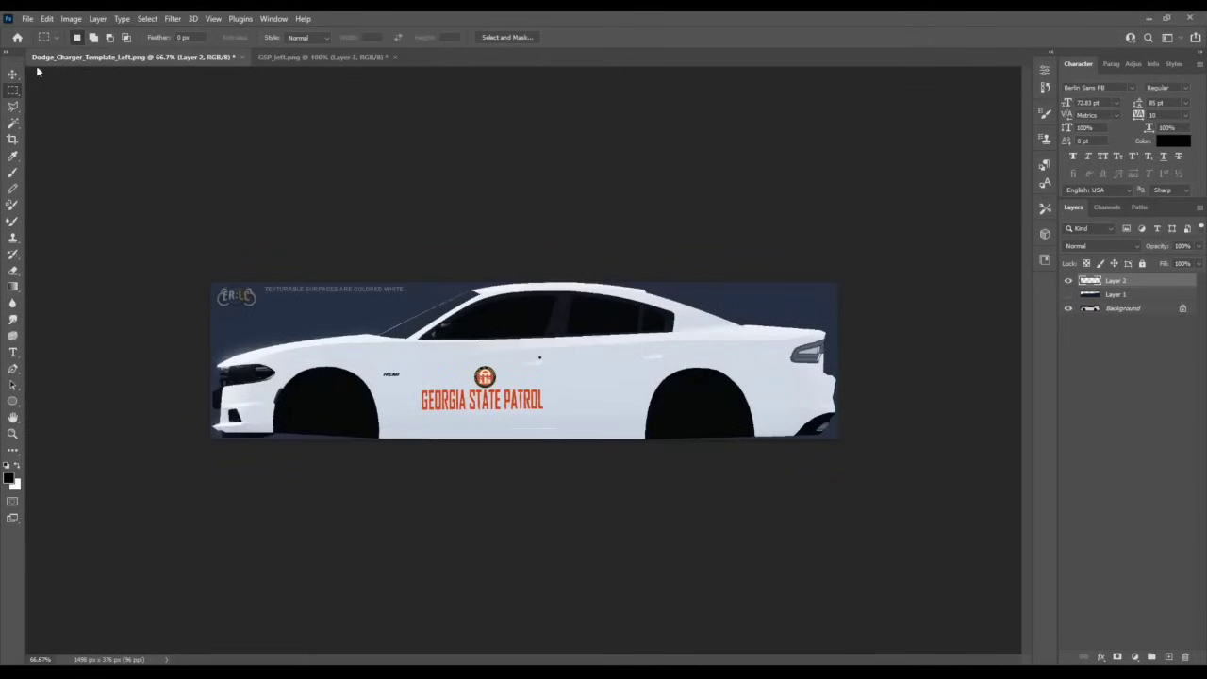
click(12, 74)
key(ctrl+v)
drag(516, 362, 345, 356)
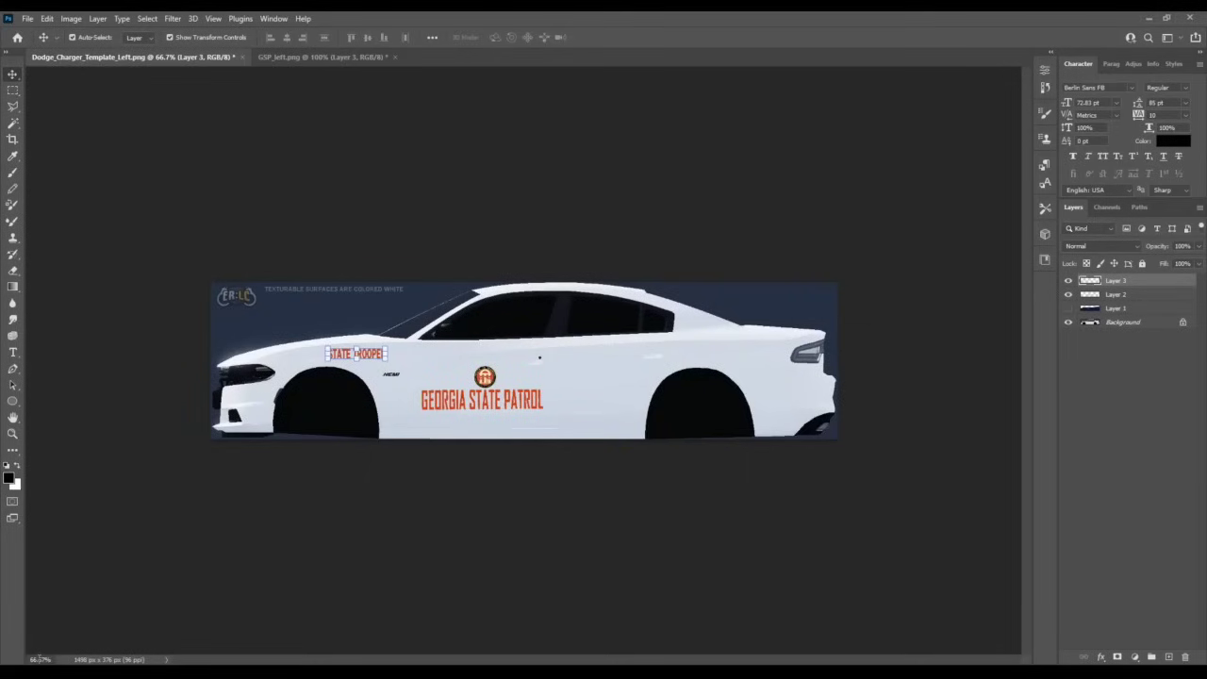
Copy the "GSP *" marking from GSP_left.png into the Charger template and place it on the rear quarter beside the taillight
text(88)
key(Return)
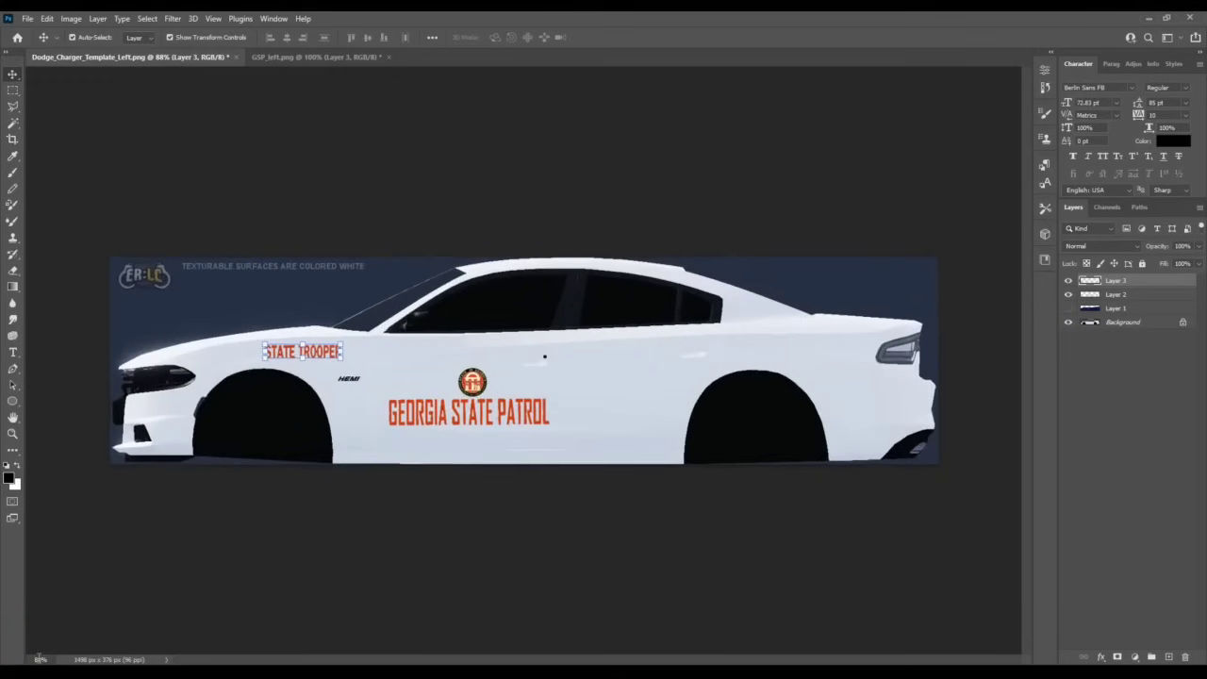
click(274, 58)
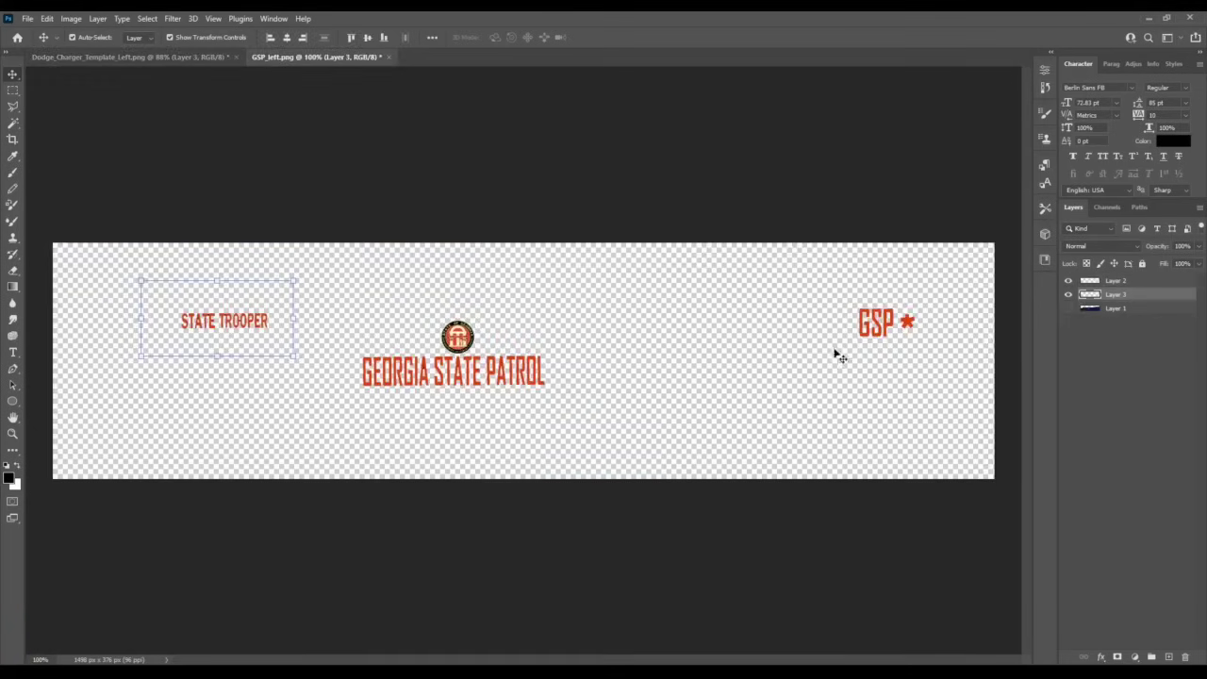
click(12, 90)
drag(823, 286, 947, 349)
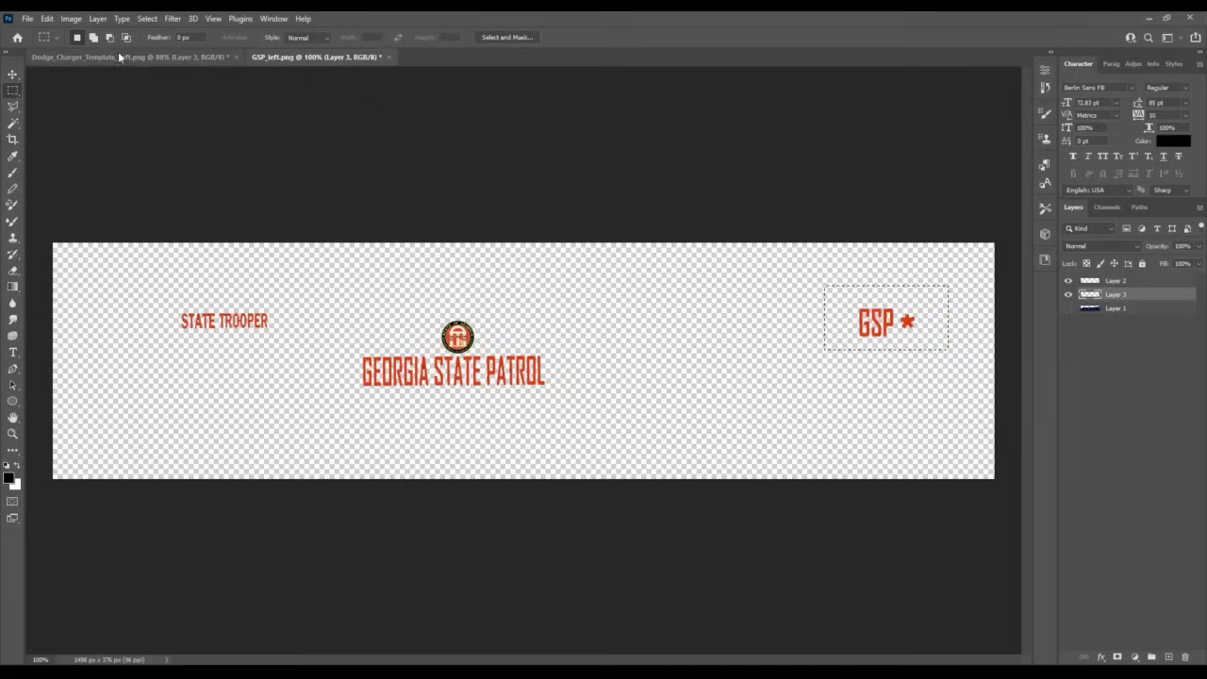
click(119, 58)
key(ctrl+v)
key(v)
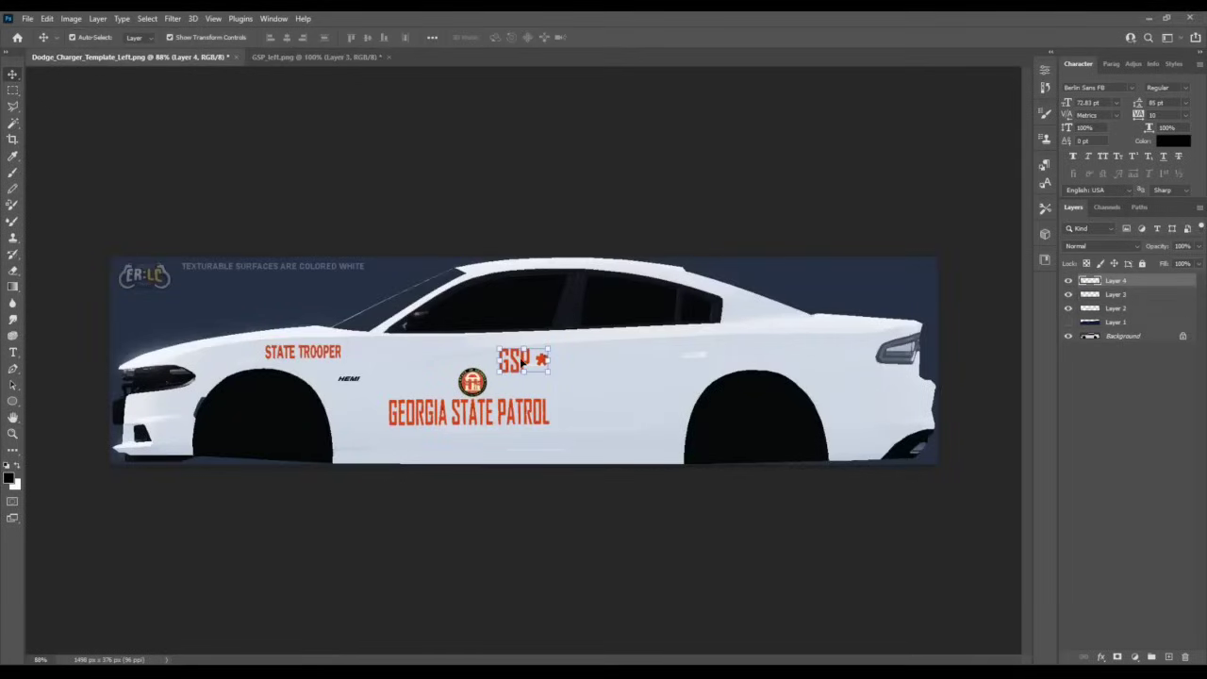
drag(517, 361, 812, 354)
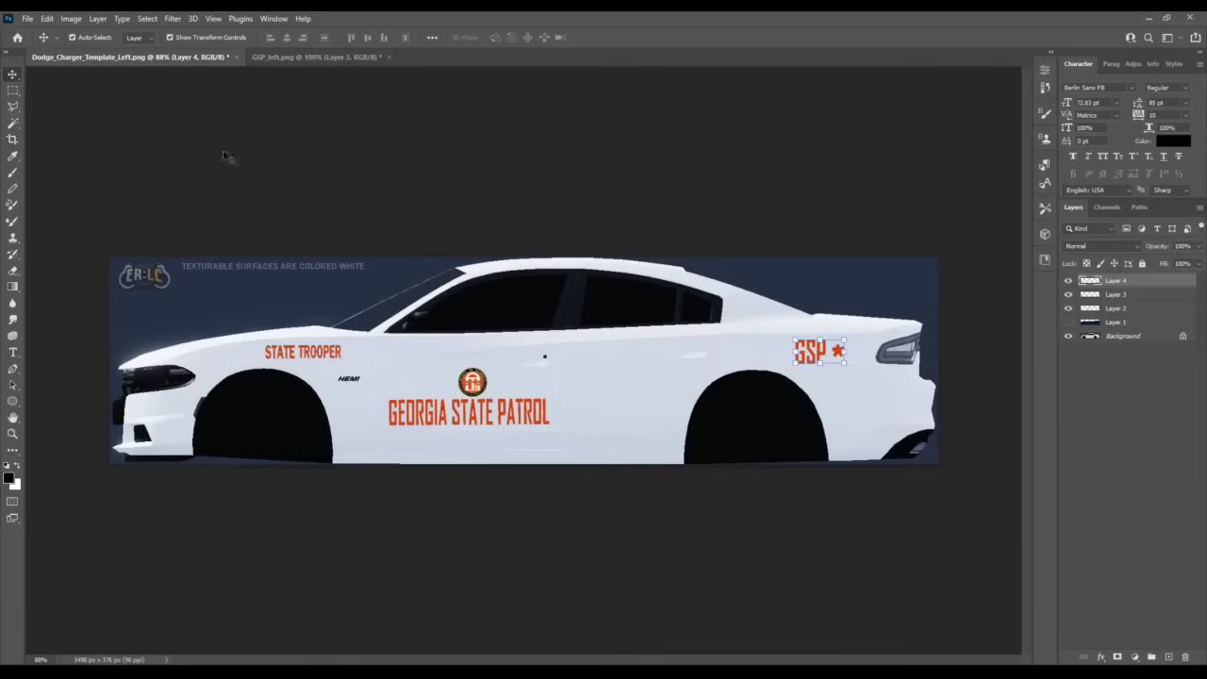
Deselect the layers and start a Polygonal Lasso outline of the car's body just behind the taillight
click(1096, 434)
click(15, 109)
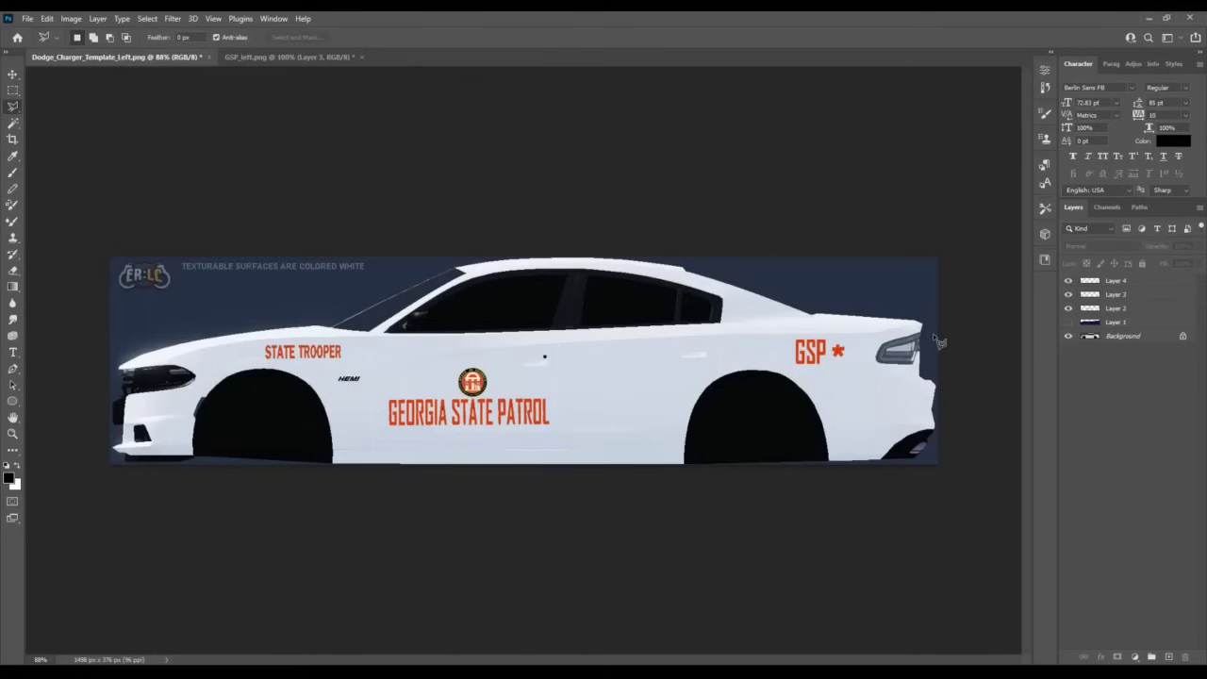
mouse_move(948, 336)
mouse_down()
mouse_move(852, 331)
mouse_move(806, 314)
mouse_move(473, 316)
mouse_move(344, 331)
mouse_move(388, 337)
mouse_move(178, 345)
mouse_move(124, 365)
mouse_move(174, 360)
mouse_move(99, 360)
mouse_move(76, 494)
mouse_move(832, 527)
mouse_move(981, 495)
mouse_move(953, 340)
mouse_up()
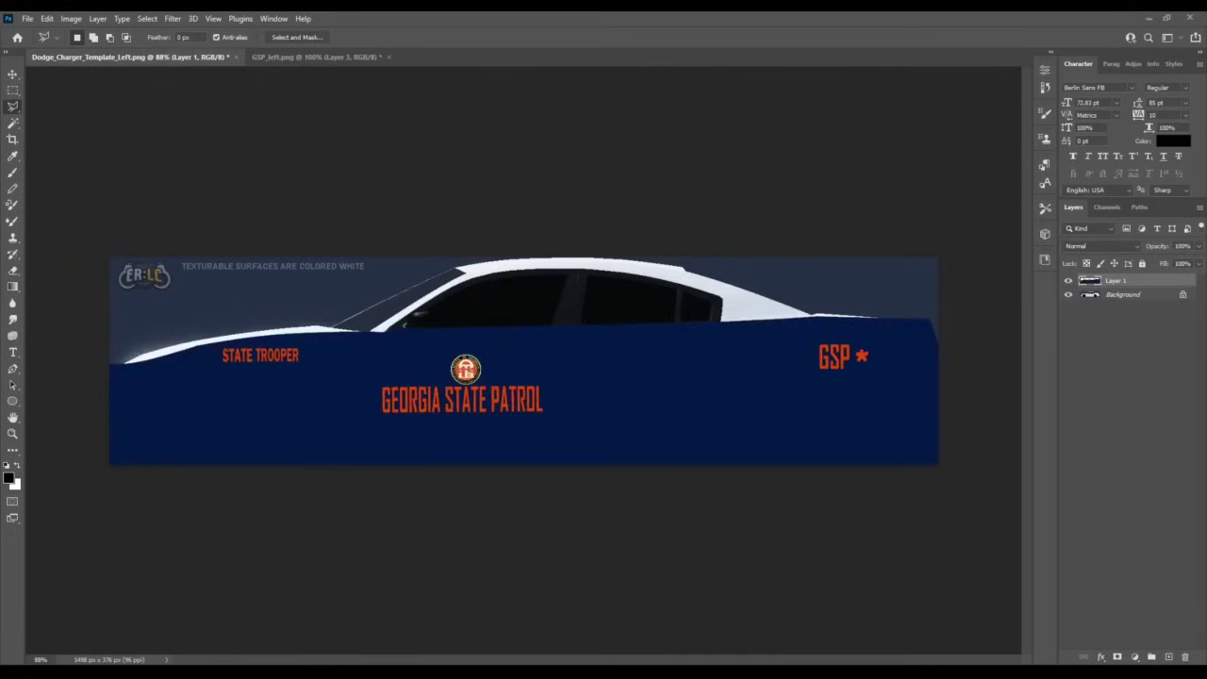
Check the livery by toggling Layer 1's visibility, and hide the Background template layer
click(1068, 281)
click(1068, 281)
click(1068, 295)
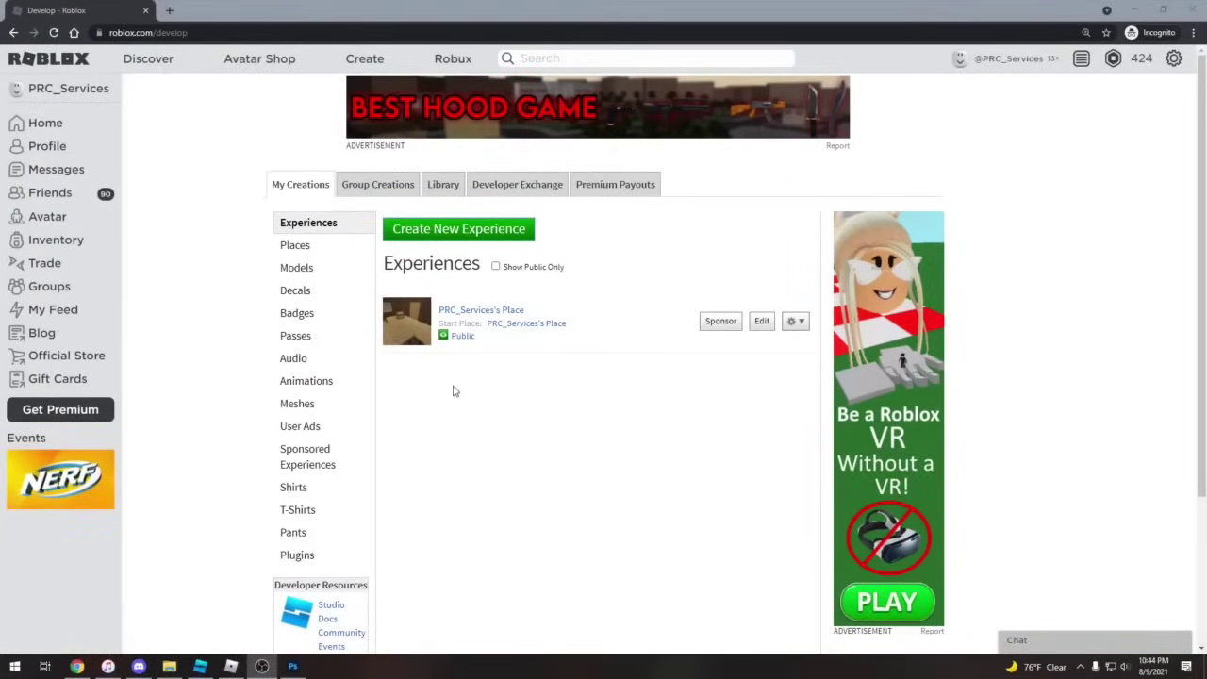
On the Roblox website, upload GSP_left.png as a decal named GSP_left
click(320, 289)
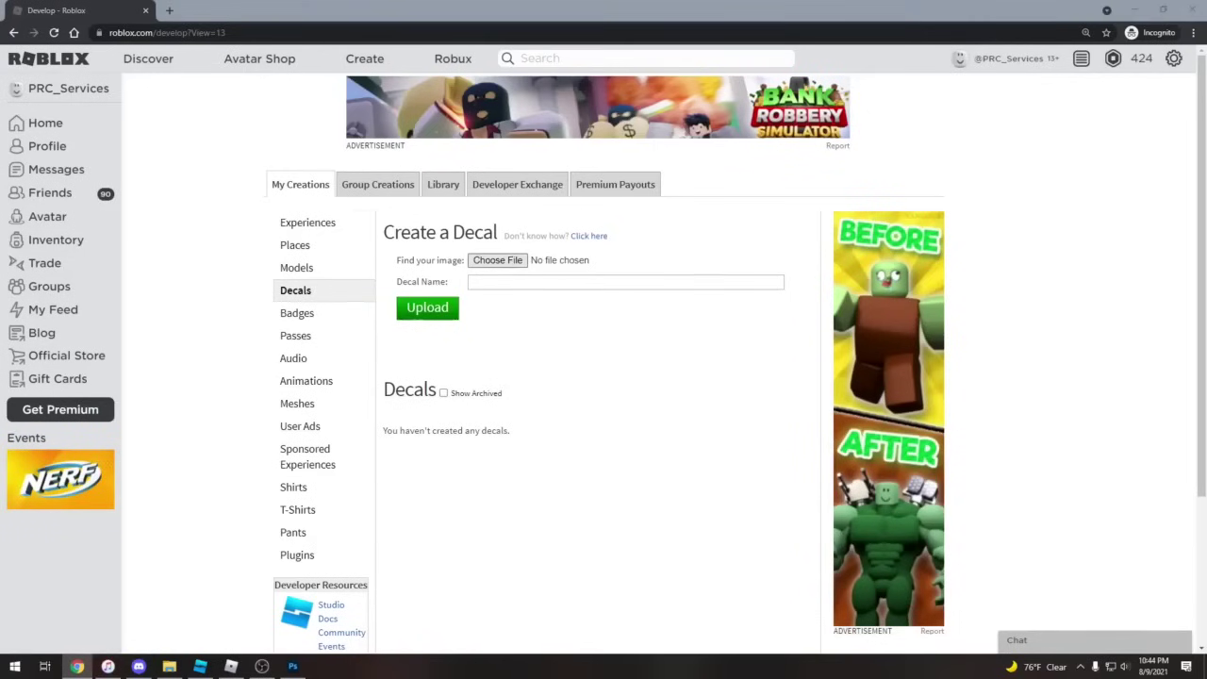
key(Return)
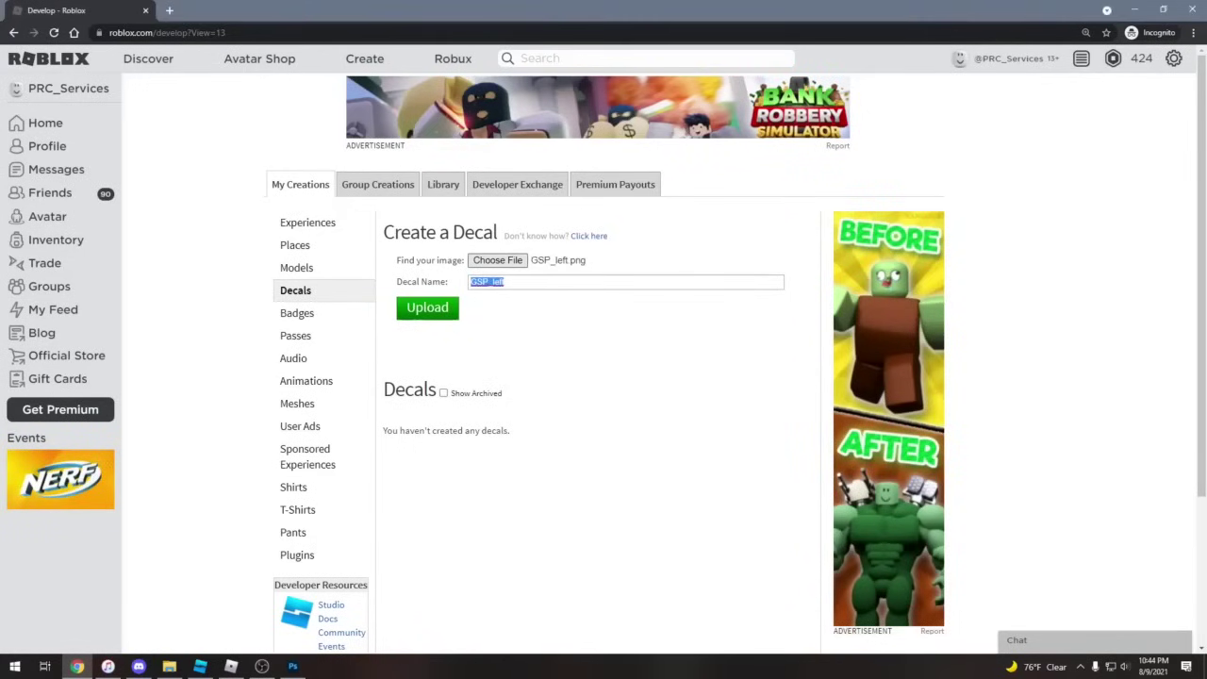
click(408, 315)
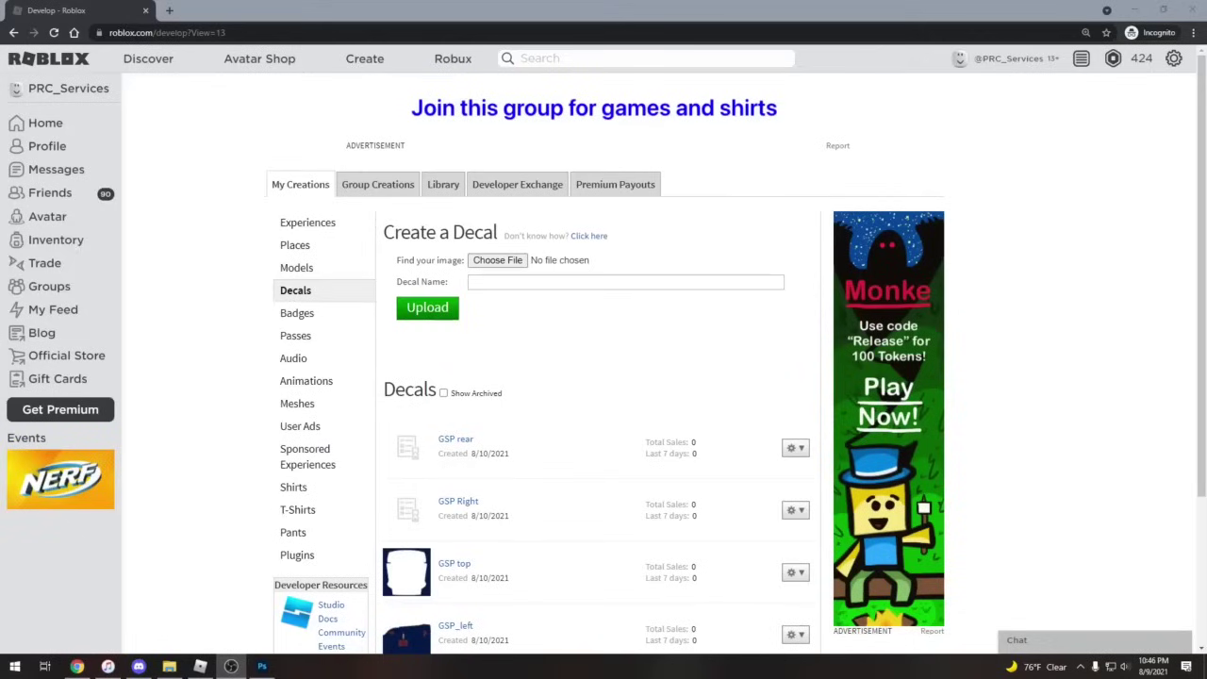
Check the uploaded GSP decals, open the account's existing experience in Roblox Studio, and insert a part on the grass
scroll(536, 329, down, 2)
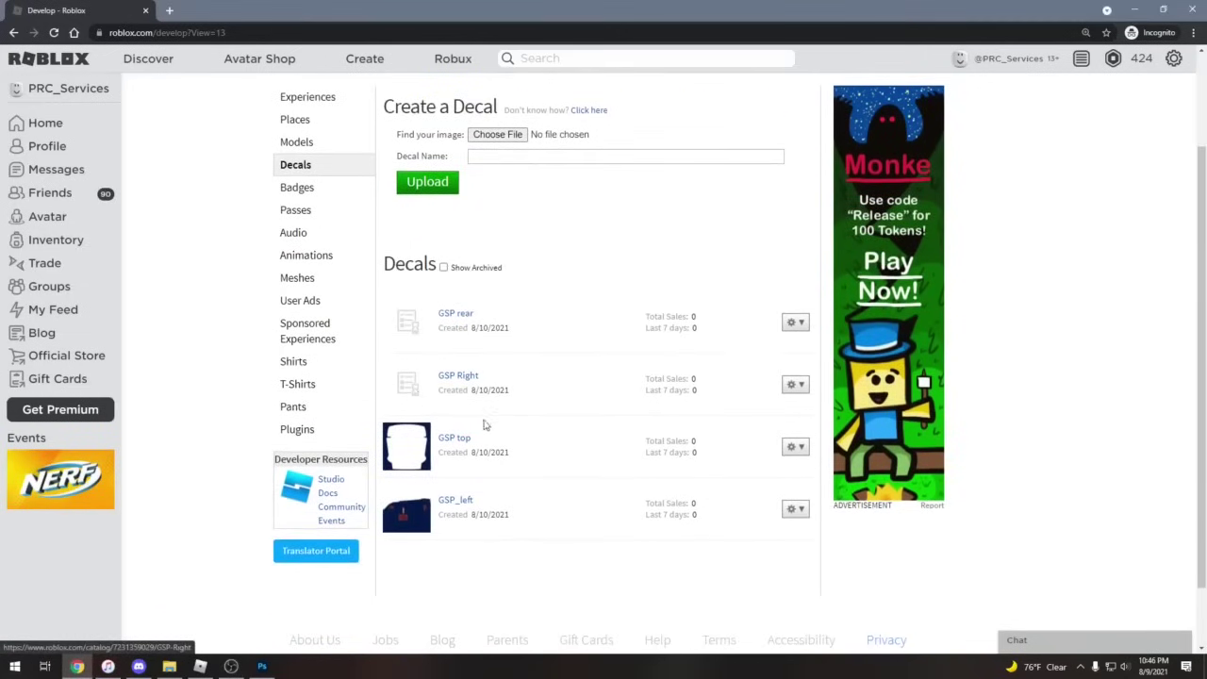
scroll(544, 420, up, 1)
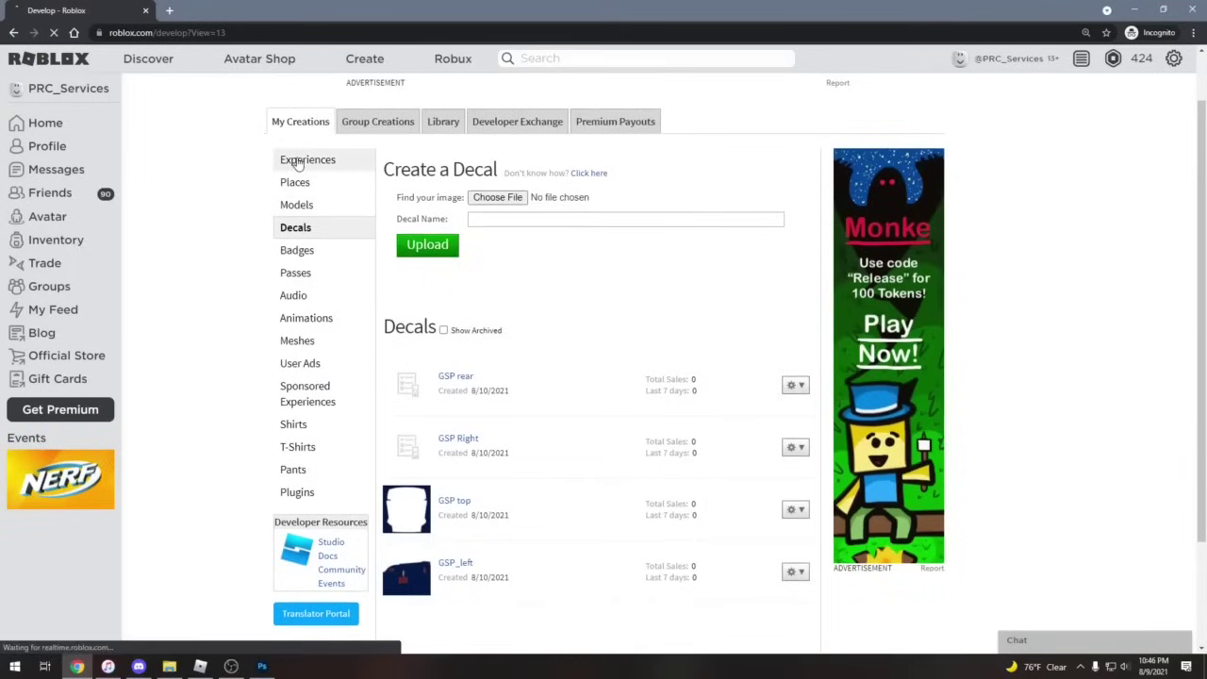
click(292, 160)
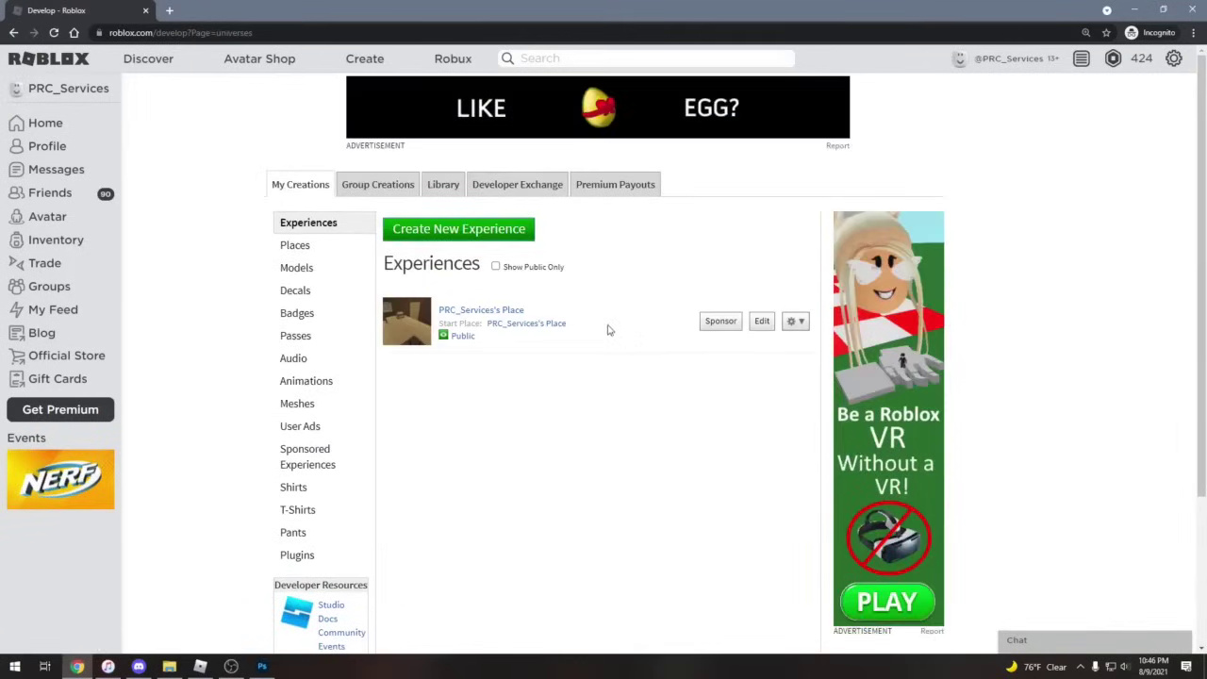
click(761, 321)
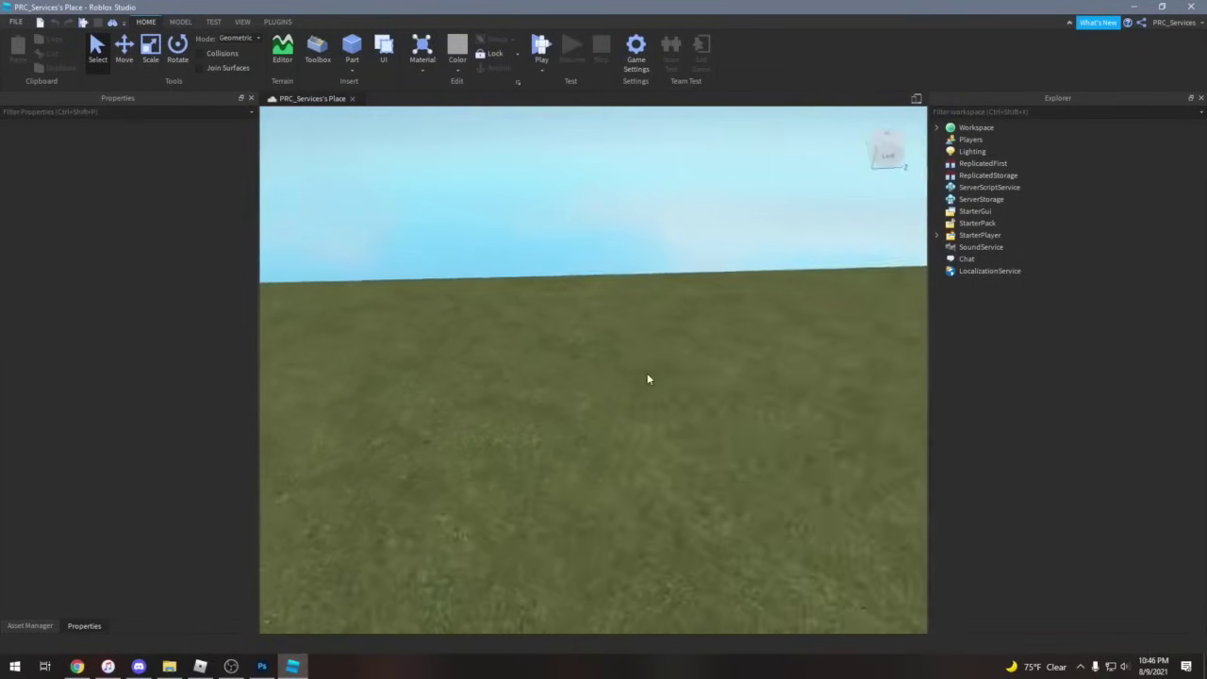
right_click(475, 297)
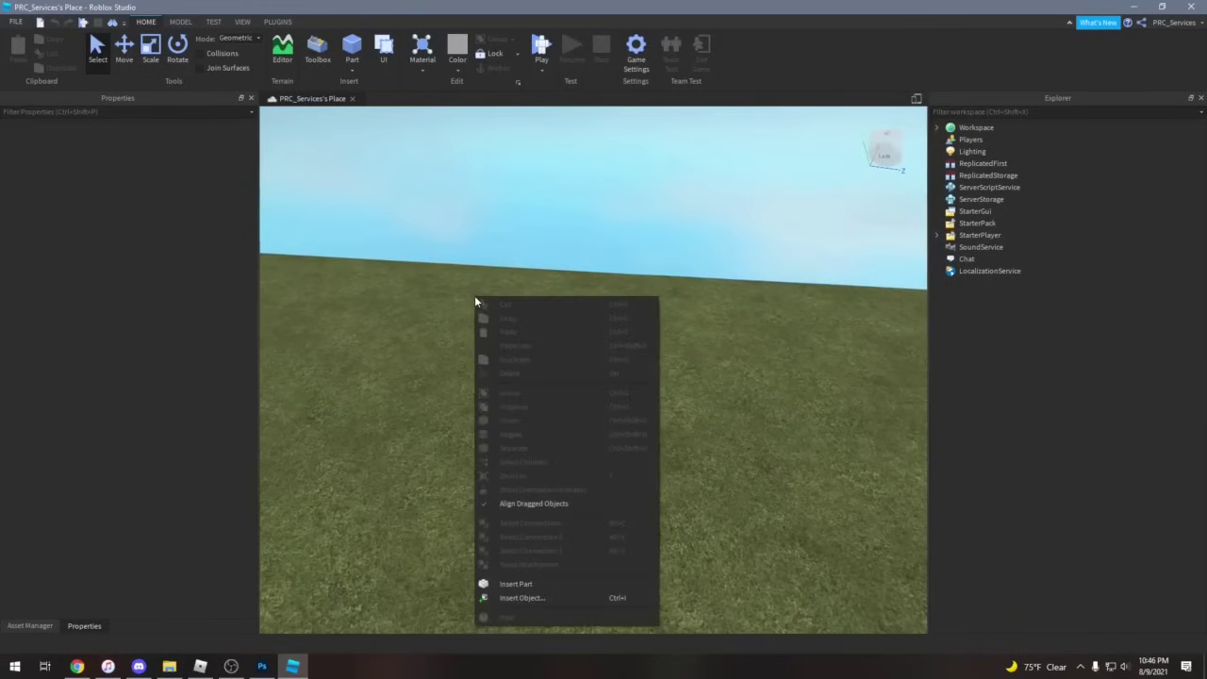
click(507, 583)
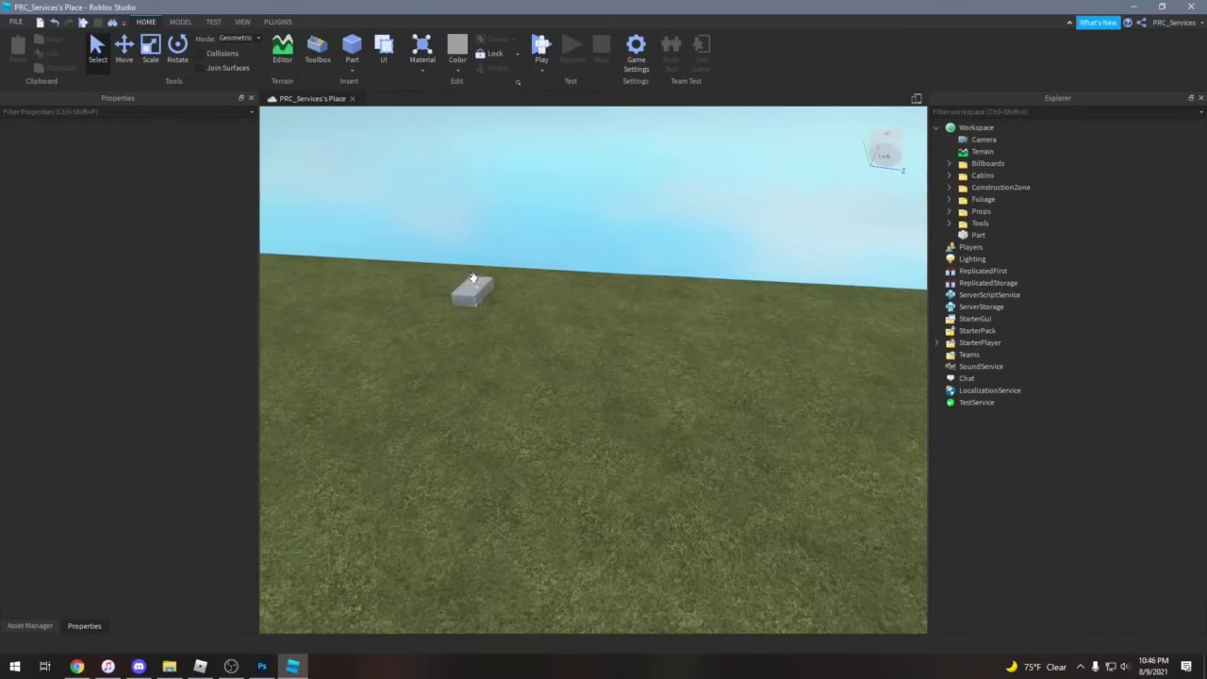
Move the new part closer on the grass and show the account's own images in the Toolbox
drag(474, 283, 602, 399)
right_click(640, 395)
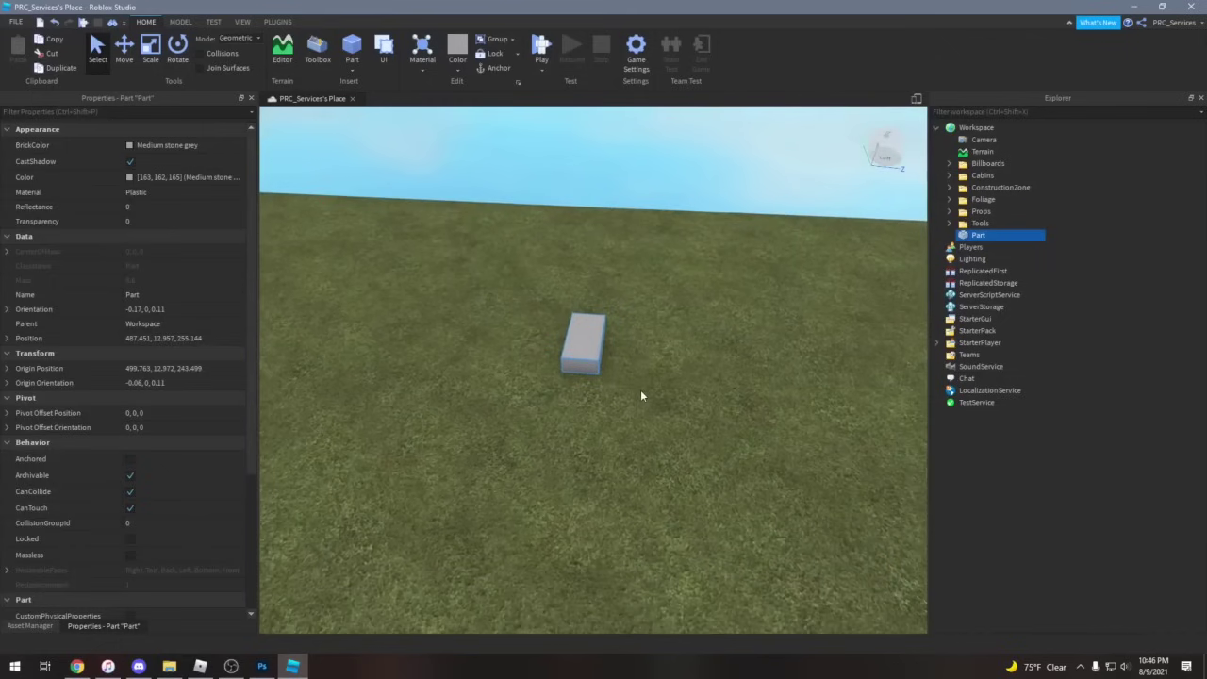
click(241, 22)
click(122, 54)
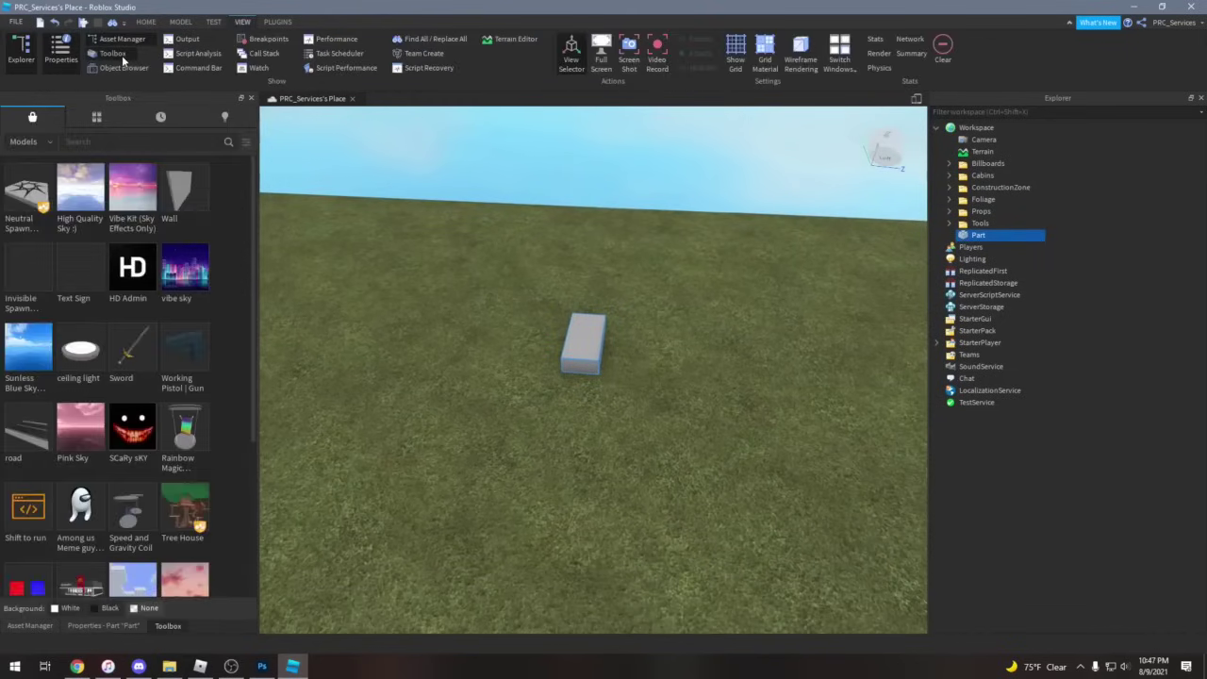
click(96, 115)
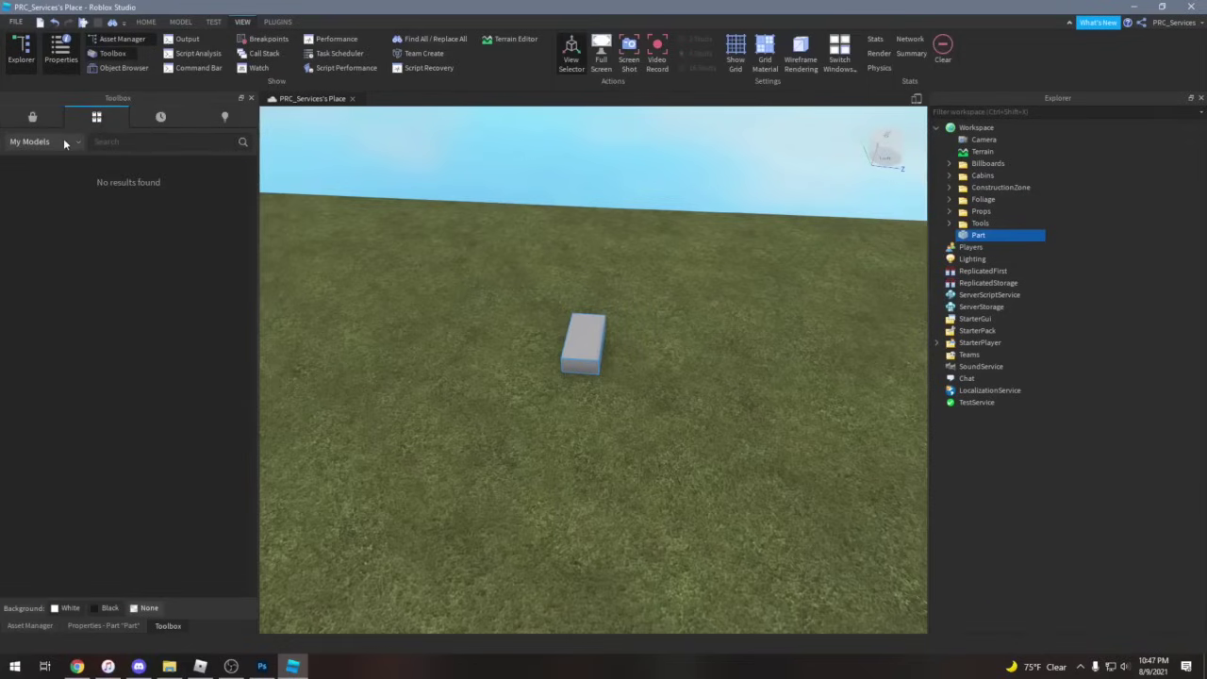
click(64, 139)
click(63, 176)
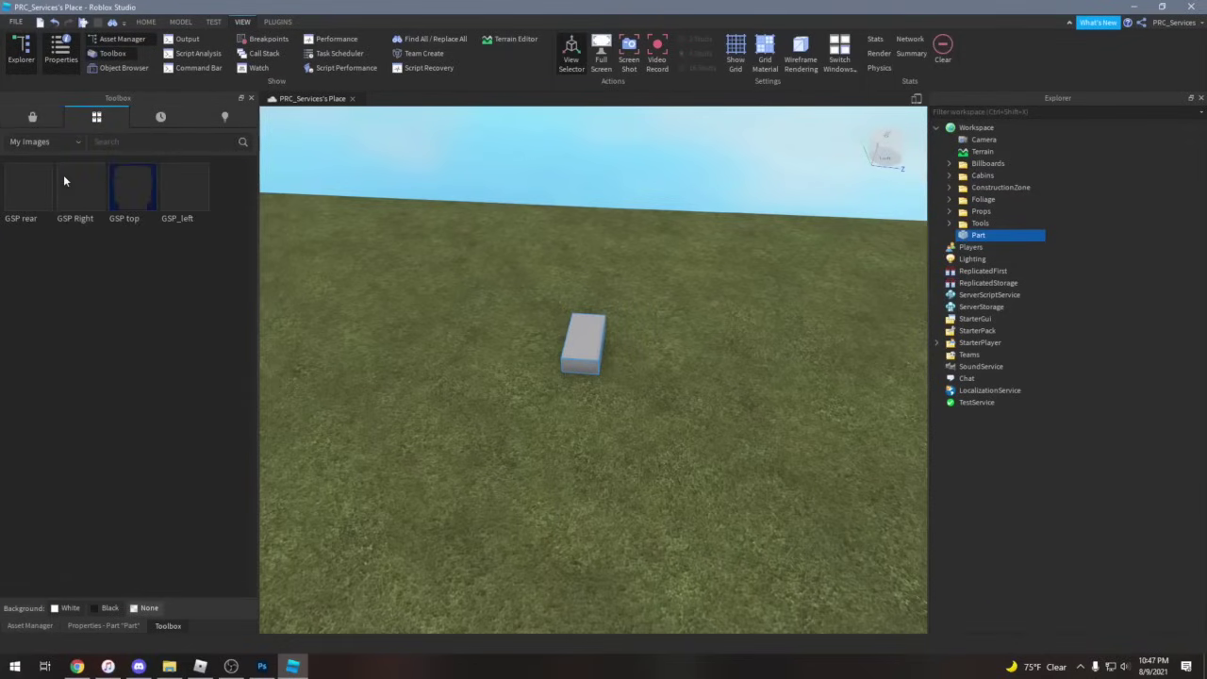
Scale the part along its length and width into a large flat slab
mouse_move(573, 349)
mouse_down()
mouse_move(555, 345)
mouse_move(565, 341)
mouse_up()
right_click(565, 342)
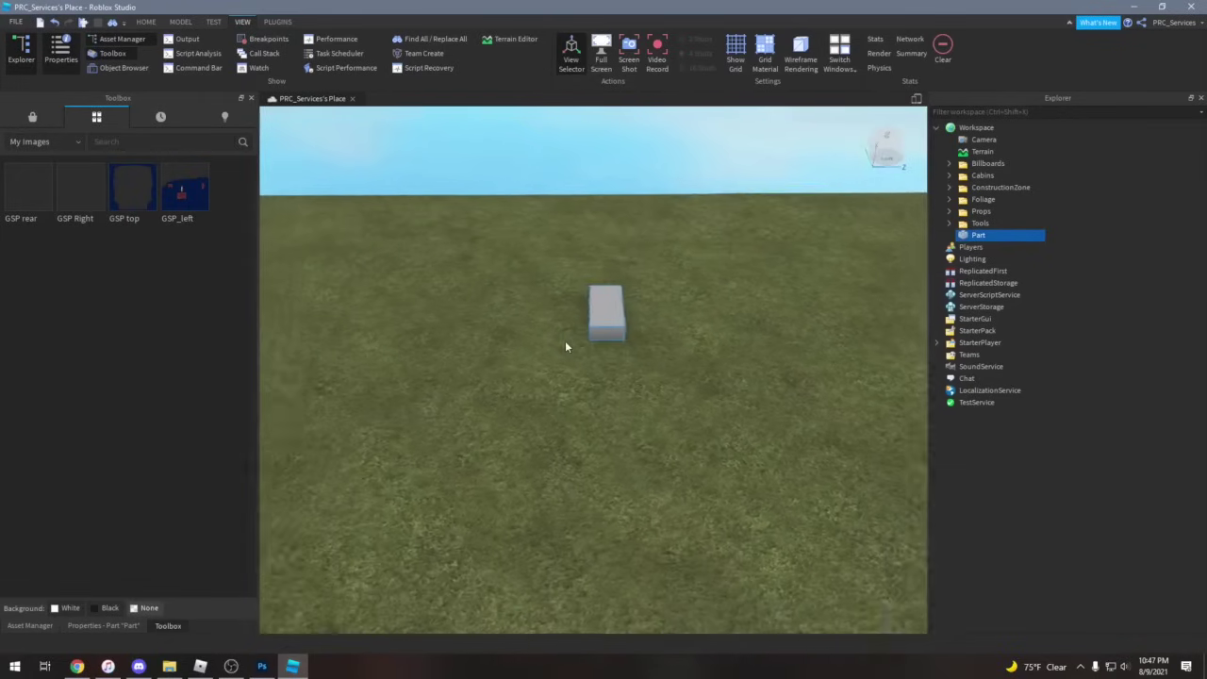
scroll(565, 346, up, 3)
key(ctrl+3)
scroll(705, 283, down, 3)
key(d)
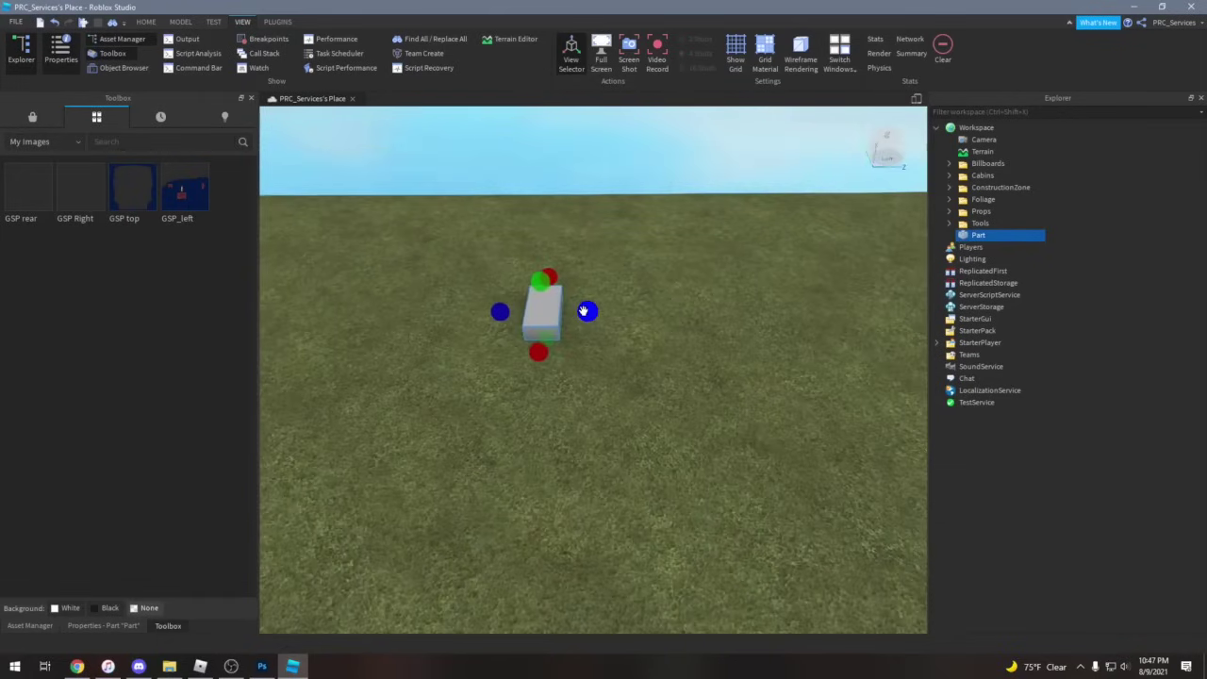
click(145, 21)
click(153, 49)
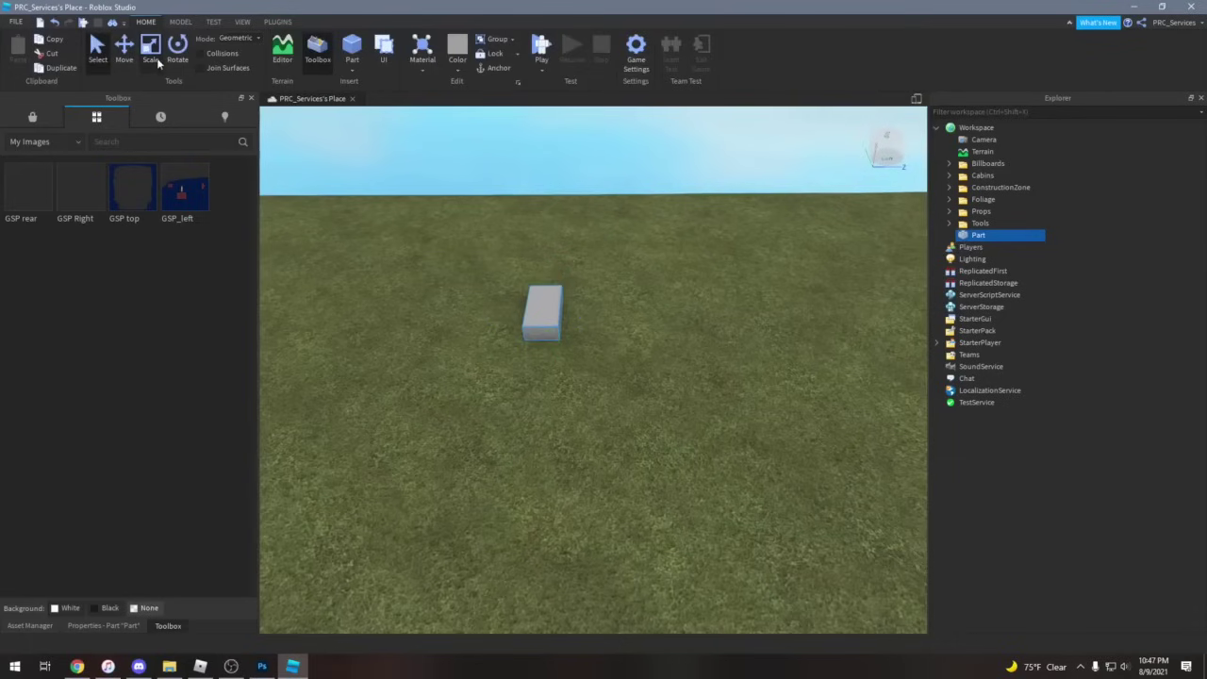
click(151, 52)
drag(589, 309, 695, 311)
drag(597, 352, 599, 453)
drag(703, 350, 764, 325)
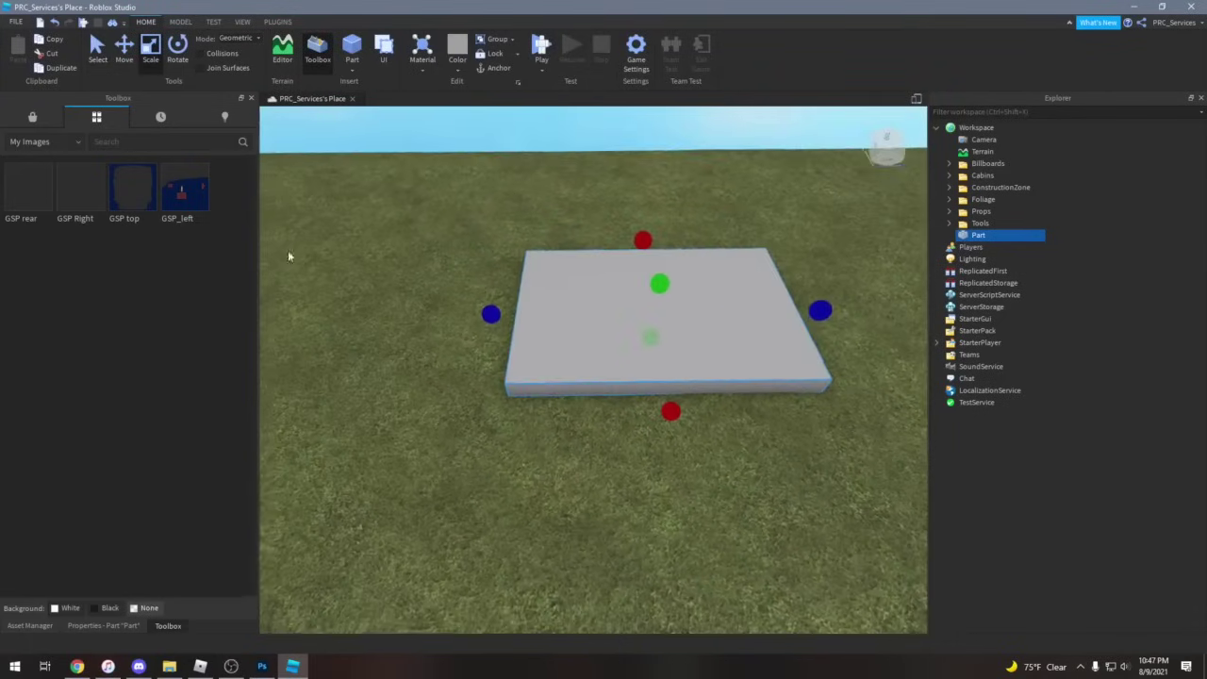
Apply the GSP Right image to the slab's front face and increase the part's height so the decal is readable
drag(77, 196, 607, 324)
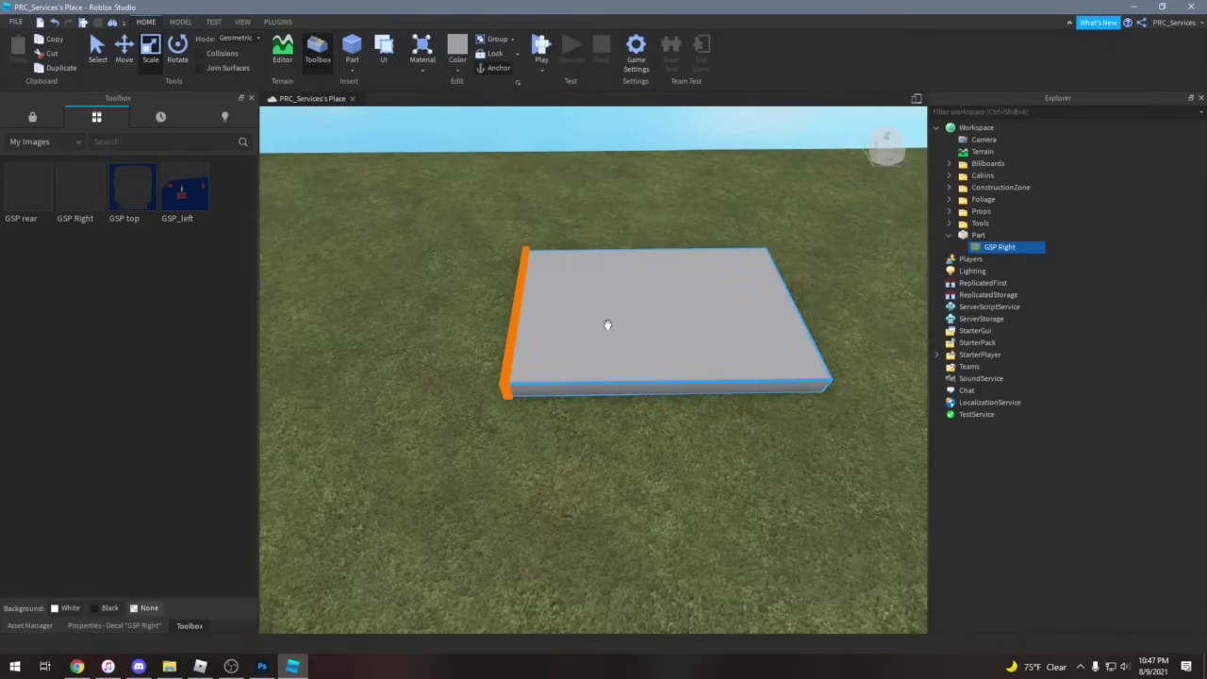
click(538, 343)
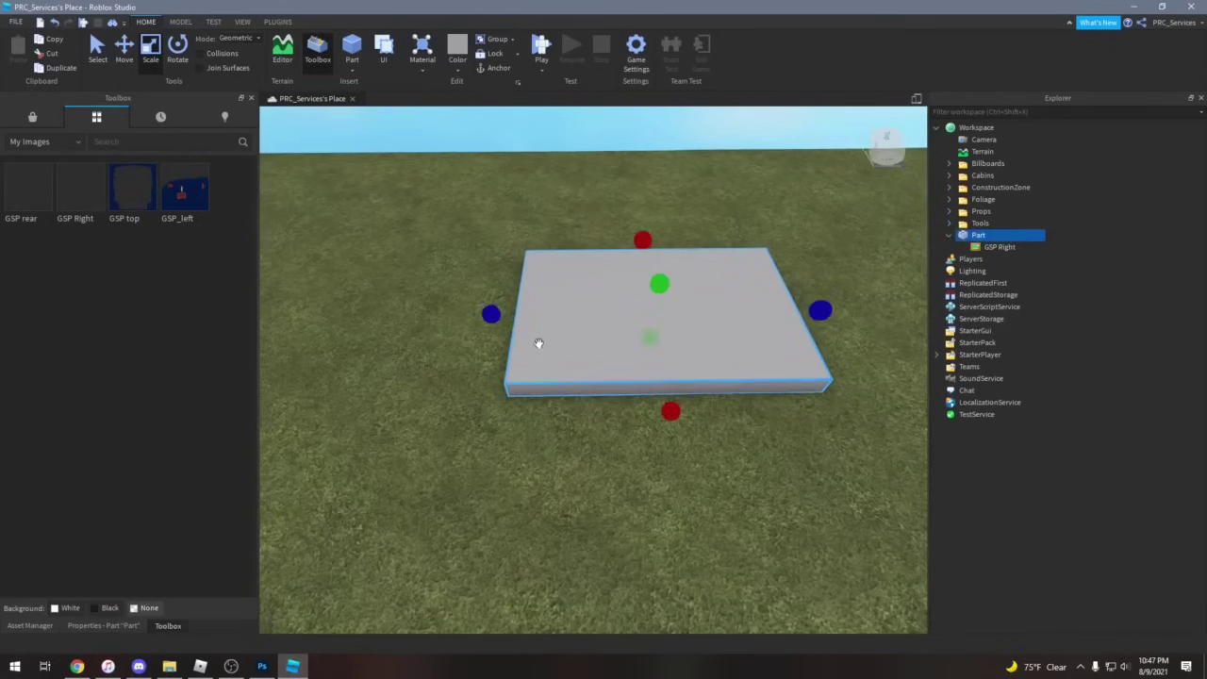
key(a)
drag(669, 292, 645, 171)
drag(775, 269, 781, 283)
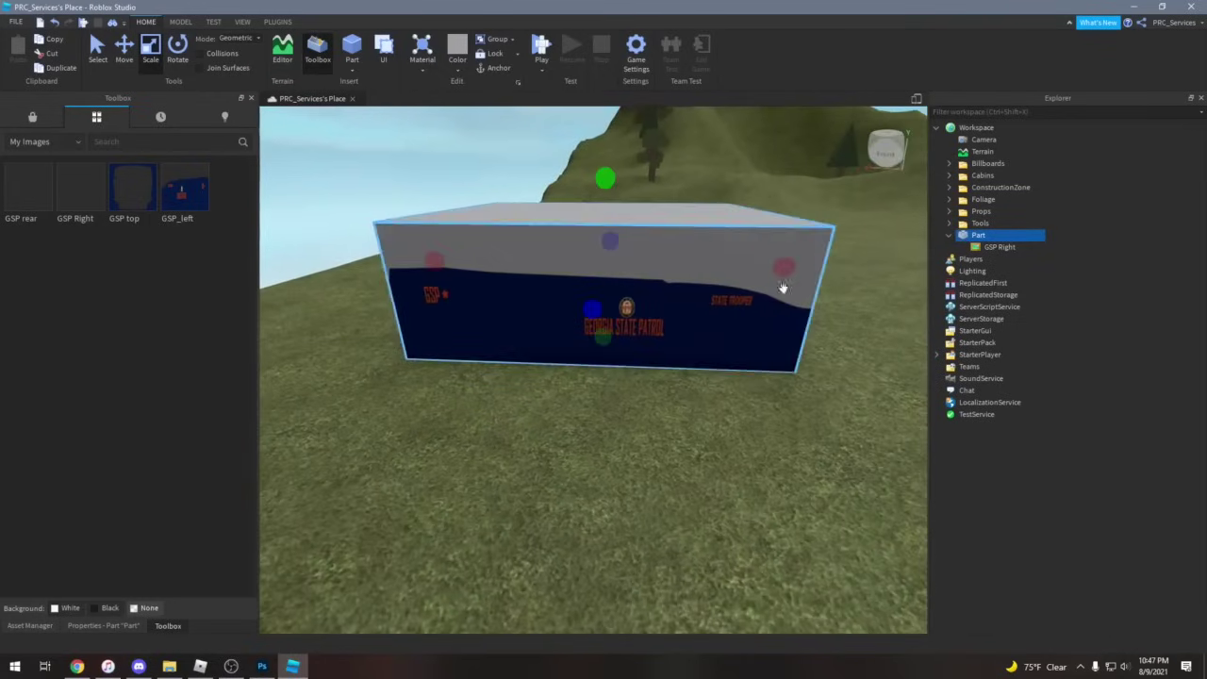
Copy the image ID from the GSP Right decal's Texture URL
click(523, 309)
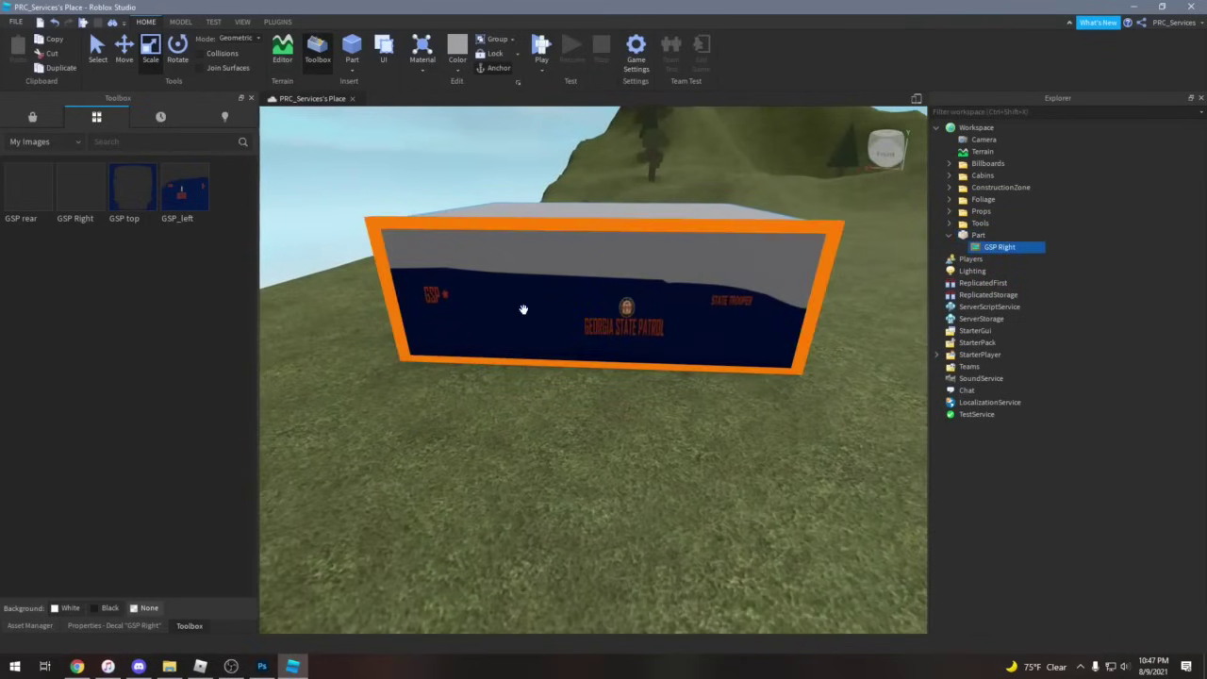
click(242, 21)
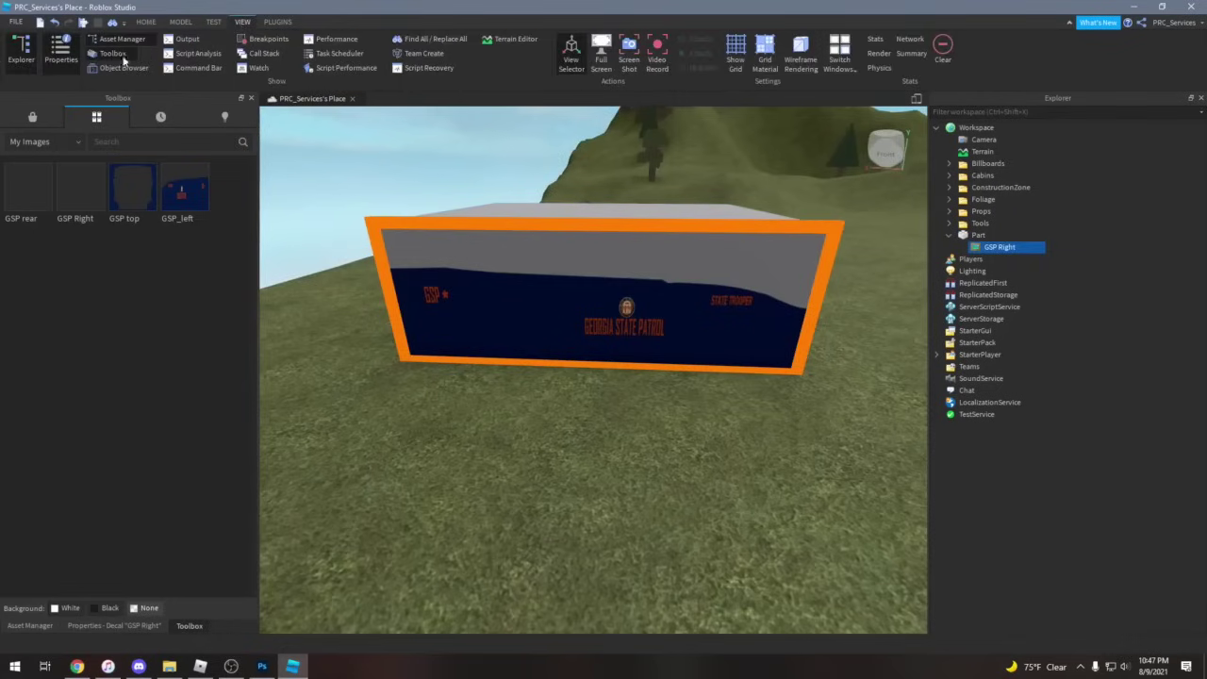
click(62, 45)
click(188, 160)
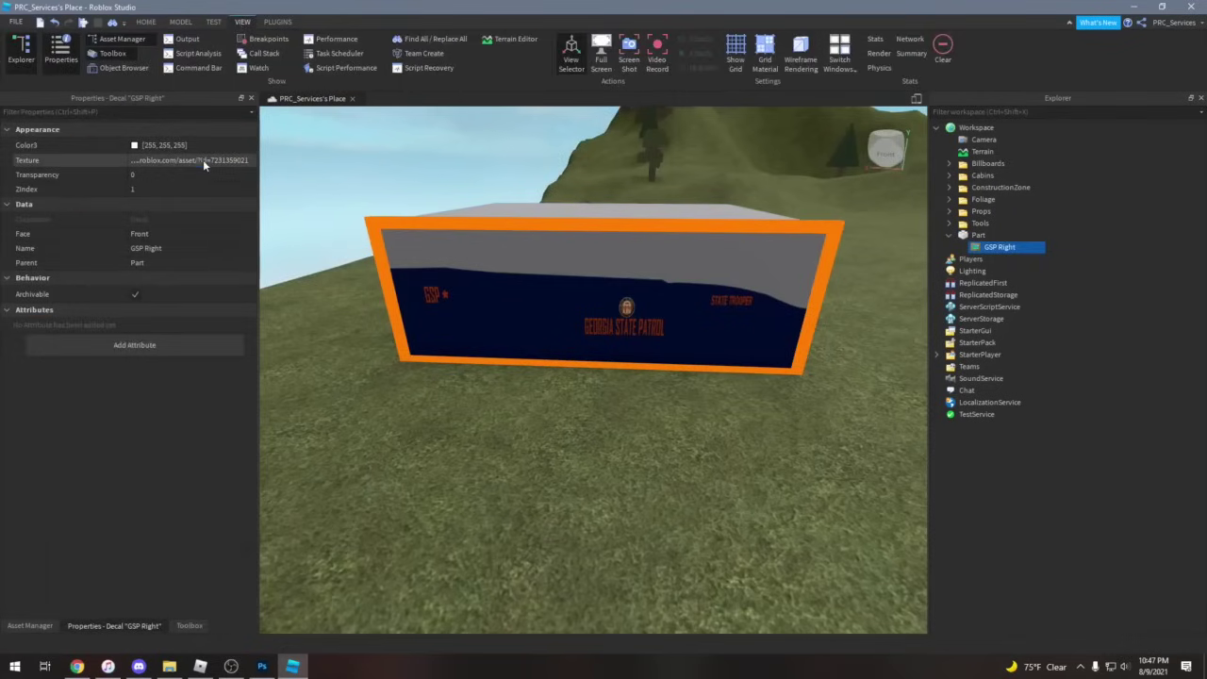
click(203, 162)
double_click(162, 179)
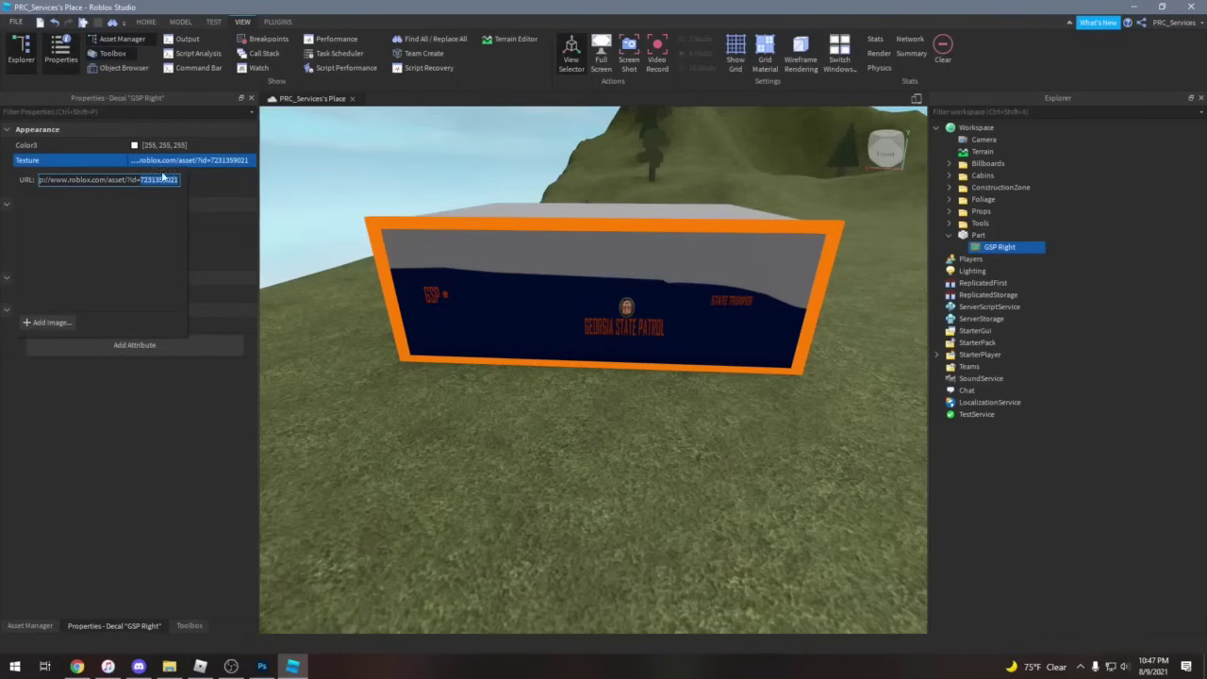
right_click(162, 177)
click(176, 232)
click(333, 342)
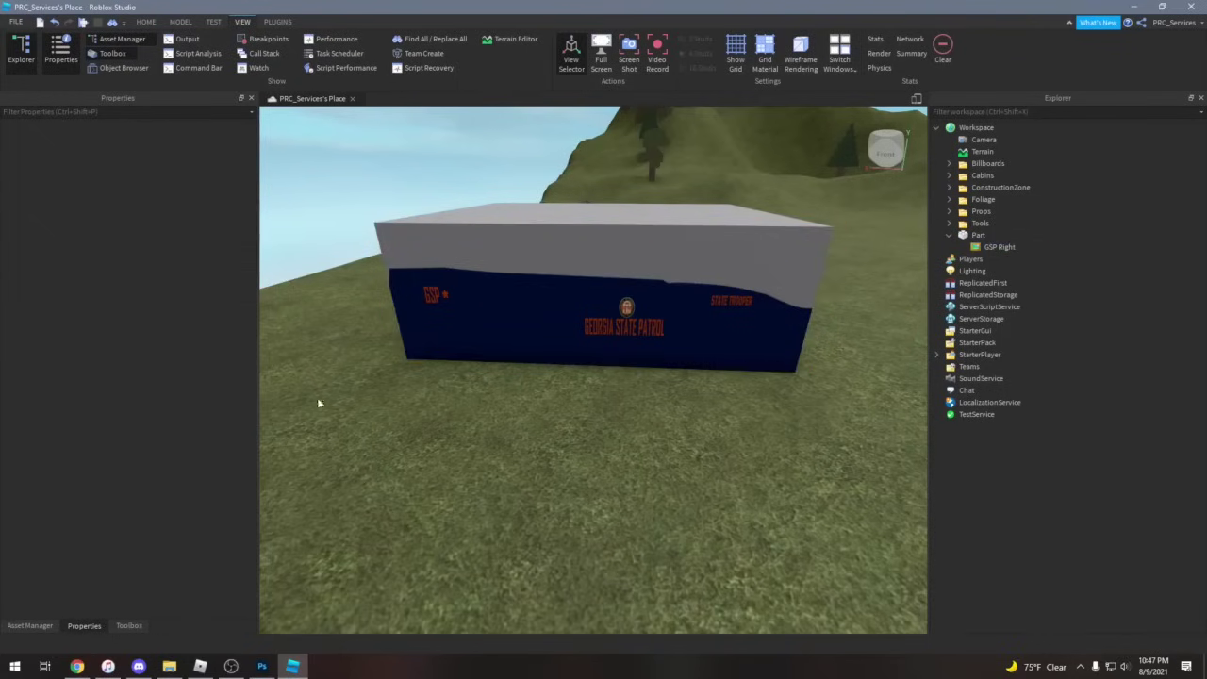
click(200, 666)
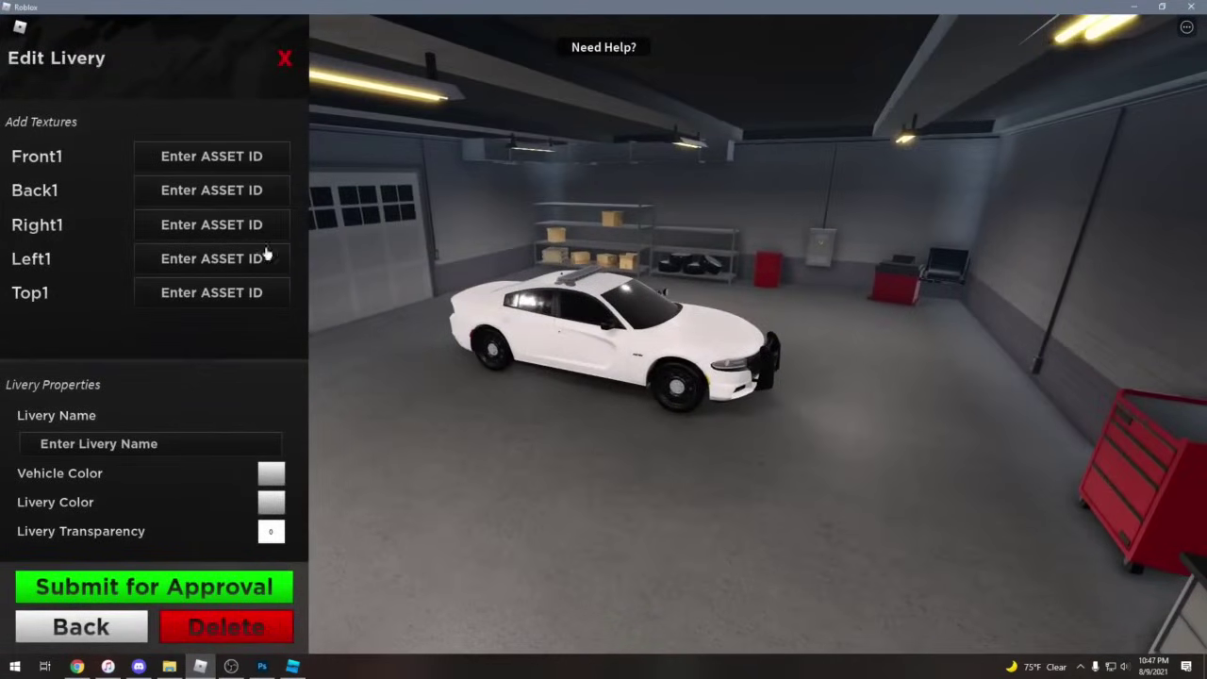
click(232, 225)
key(ctrl+v)
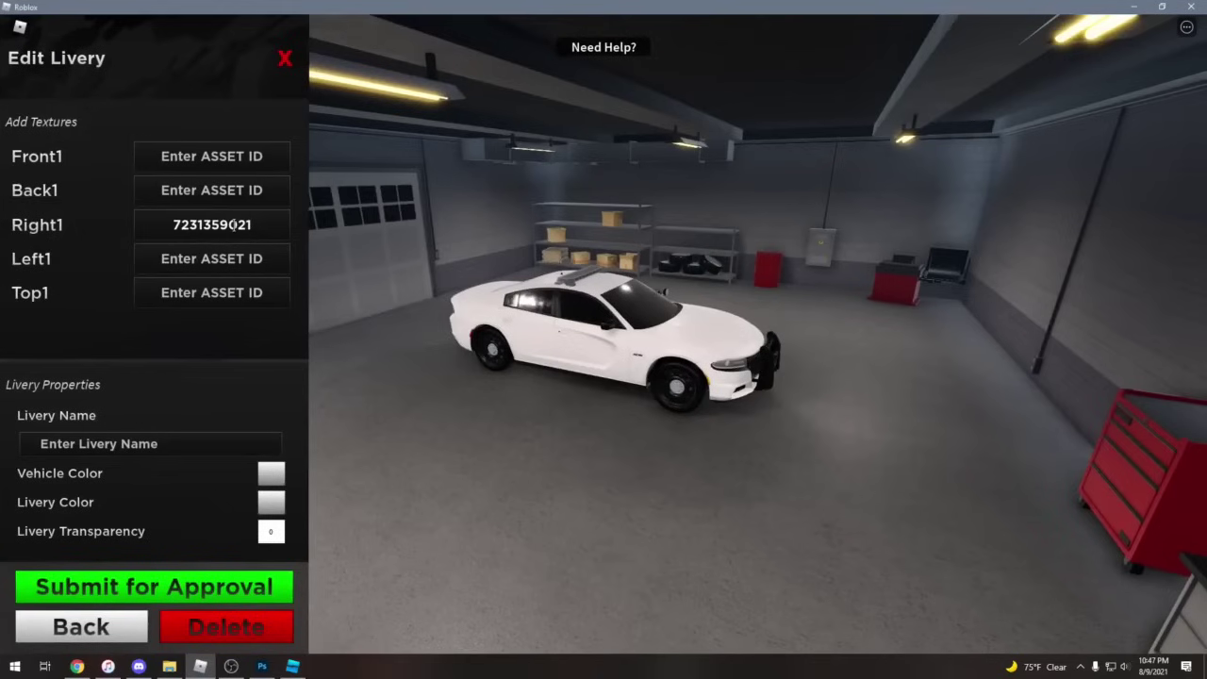
Inspect the livery on the Charger's right side from several angles and distances
drag(527, 286, 524, 284)
scroll(574, 424, up, 4)
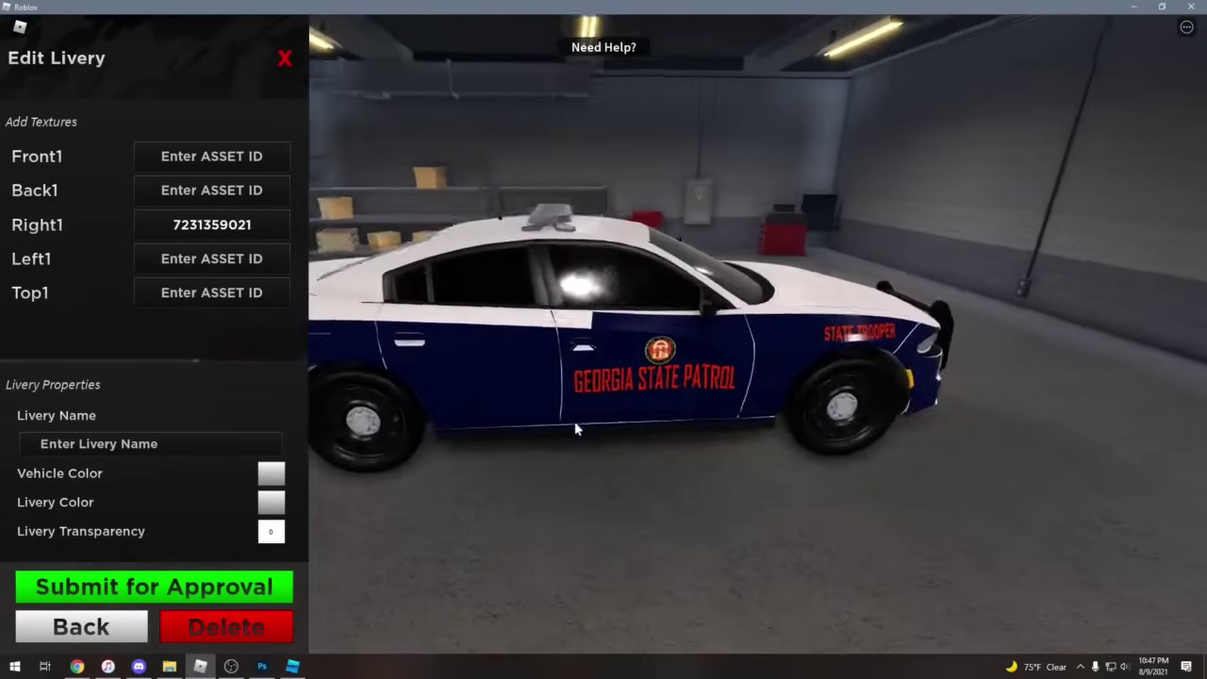
drag(574, 424, 575, 424)
scroll(575, 423, down, 5)
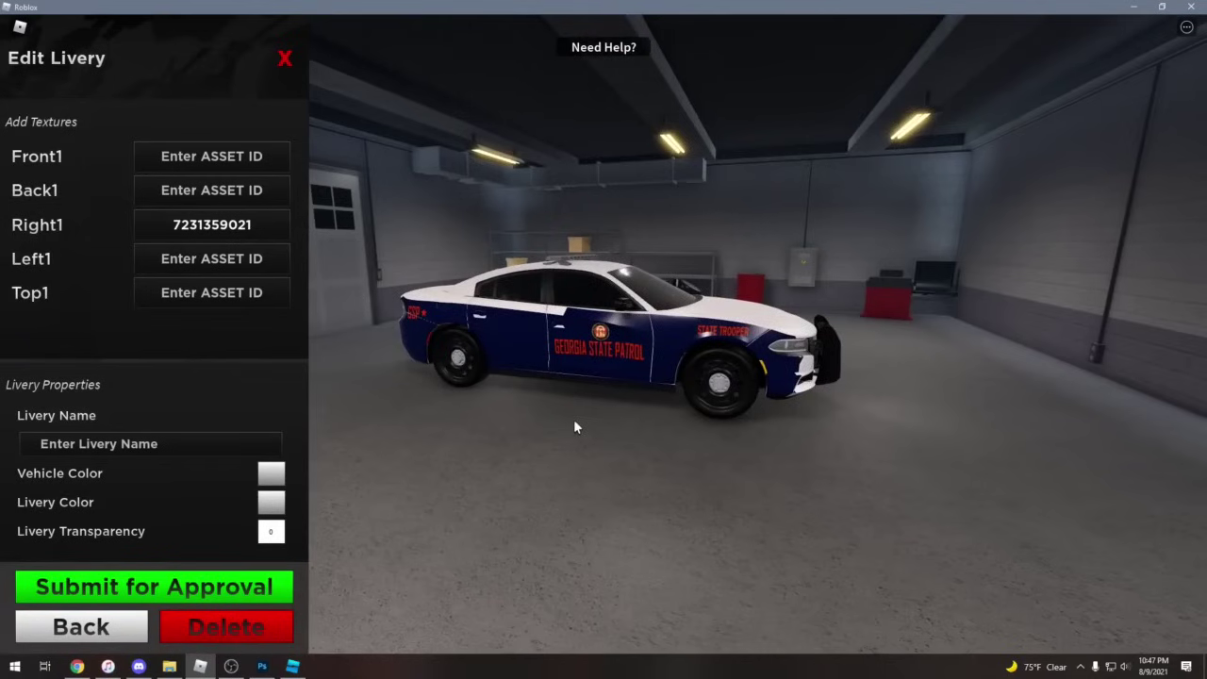
drag(555, 427, 555, 427)
scroll(555, 427, up, 3)
scroll(556, 428, down, 4)
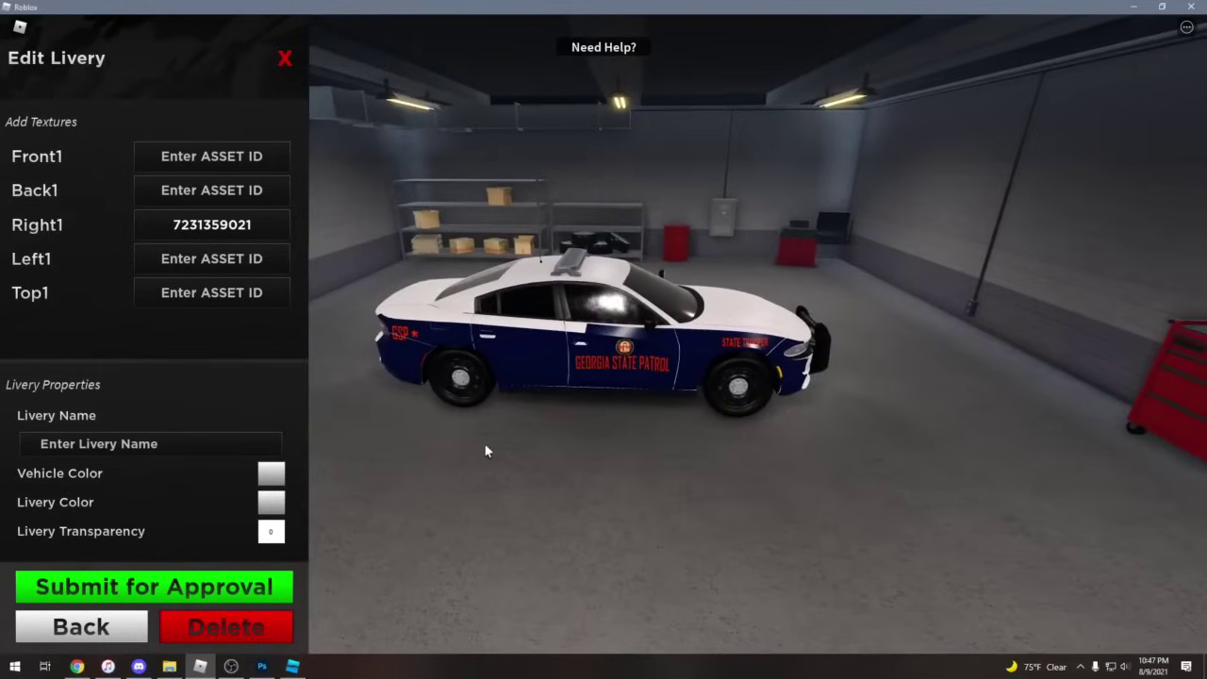
scroll(484, 445, up, 3)
drag(485, 445, 484, 445)
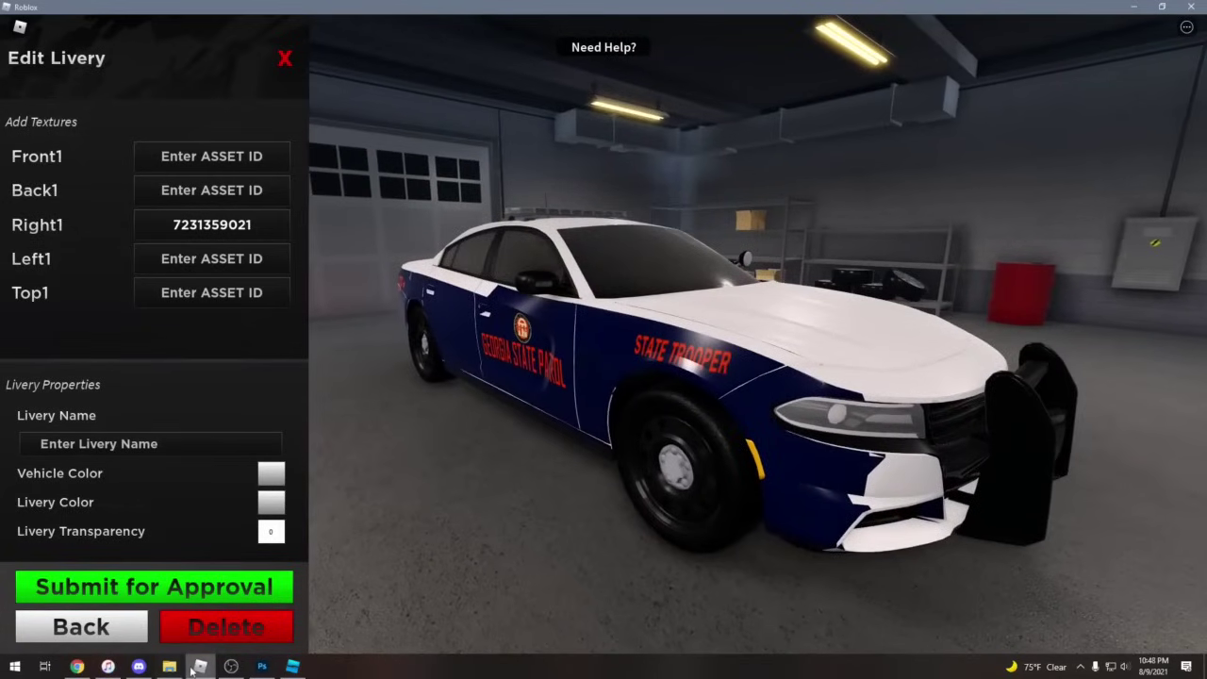
Return to Roblox Studio and delete the GSP Right decal from the part
click(195, 666)
click(537, 344)
click(536, 344)
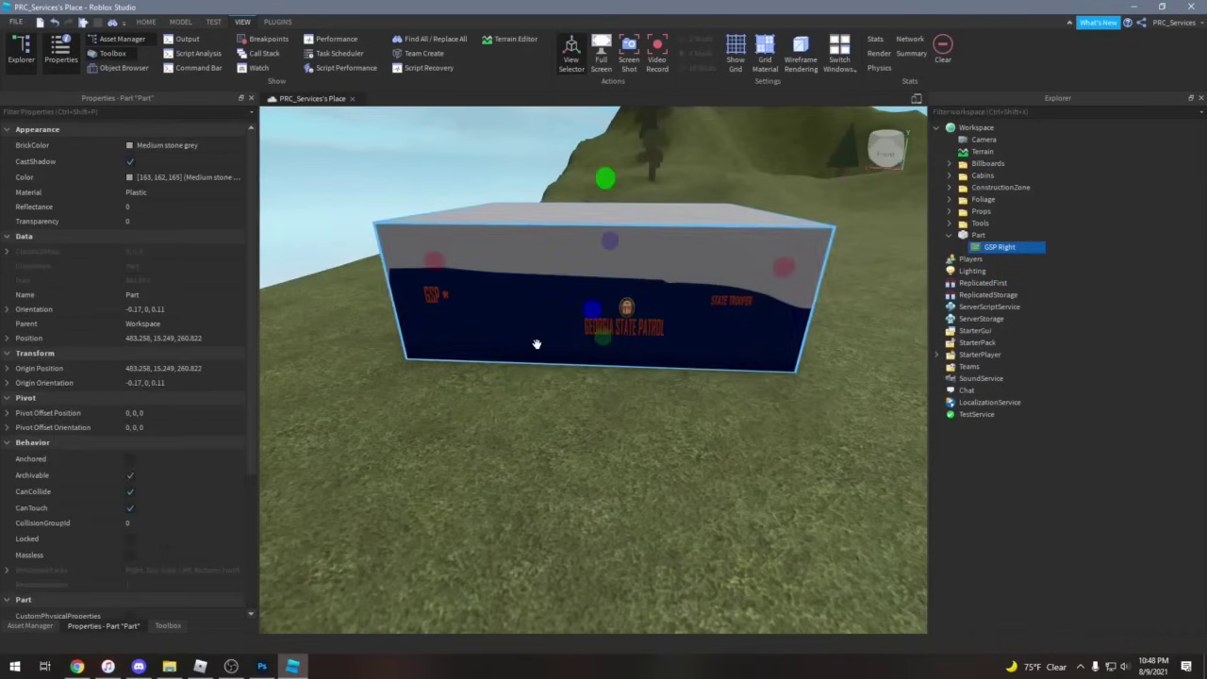
click(528, 320)
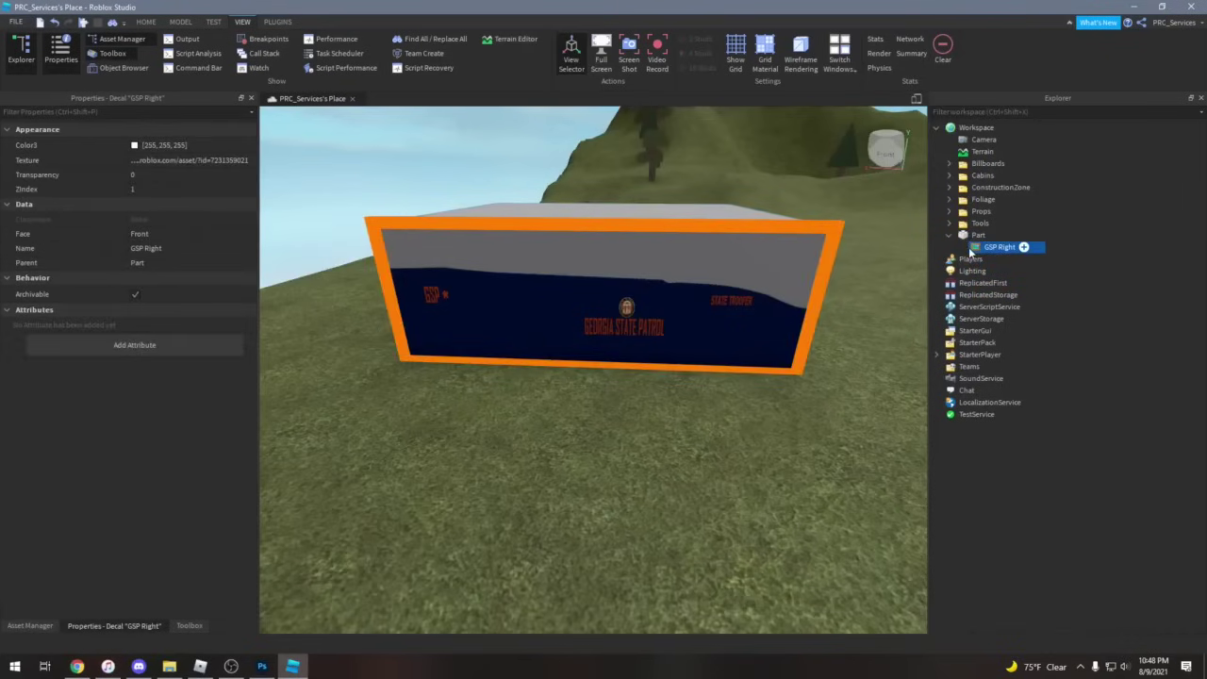
right_click(970, 247)
click(1011, 319)
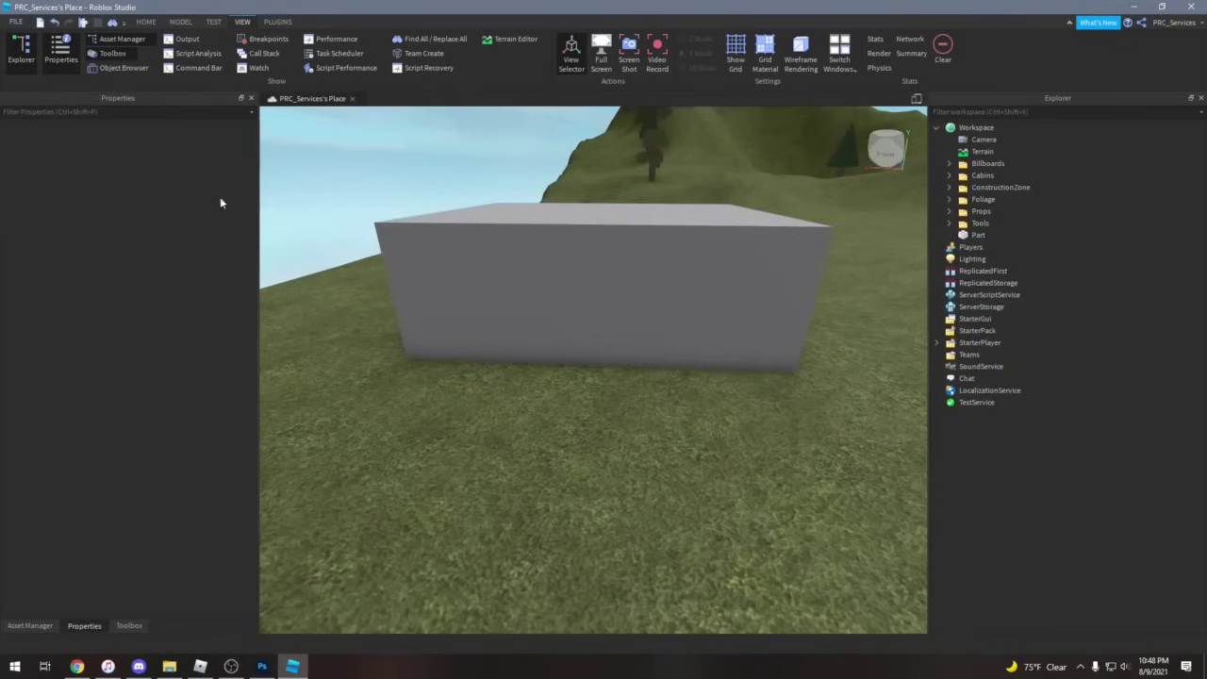
Add the GSP top image to the Workspace as a decal and copy the image ID from its Texture property
click(126, 626)
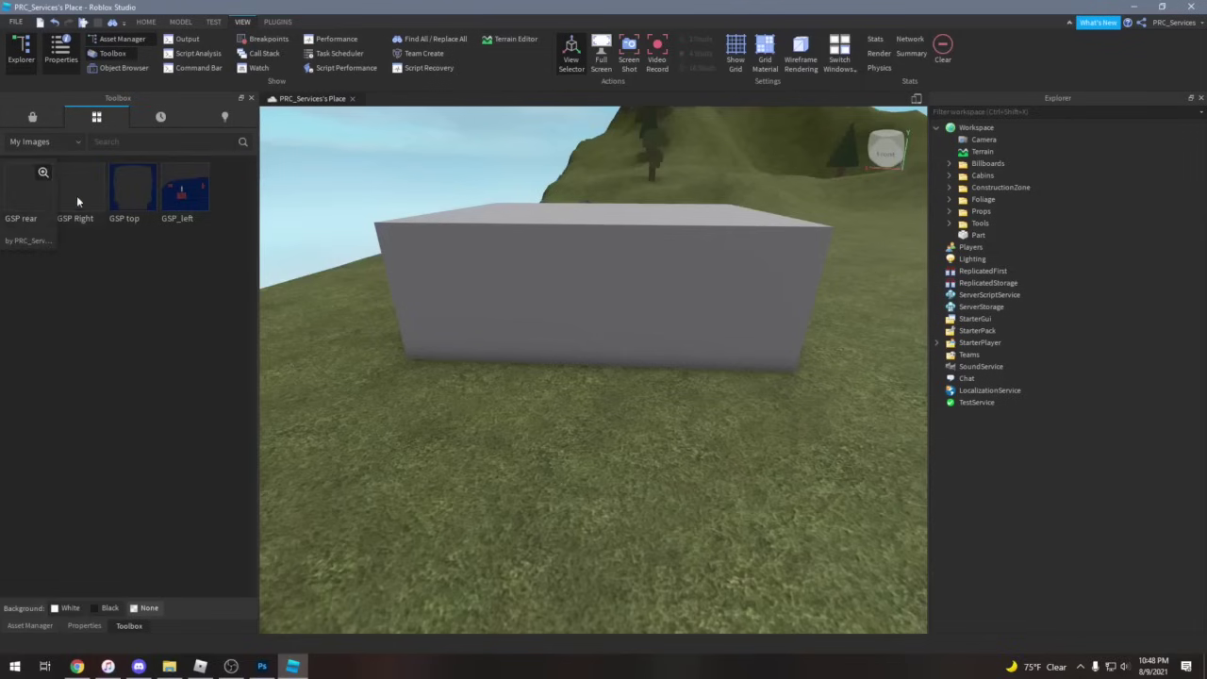
mouse_move(153, 194)
mouse_down()
mouse_move(547, 298)
mouse_move(720, 286)
mouse_move(961, 243)
mouse_up()
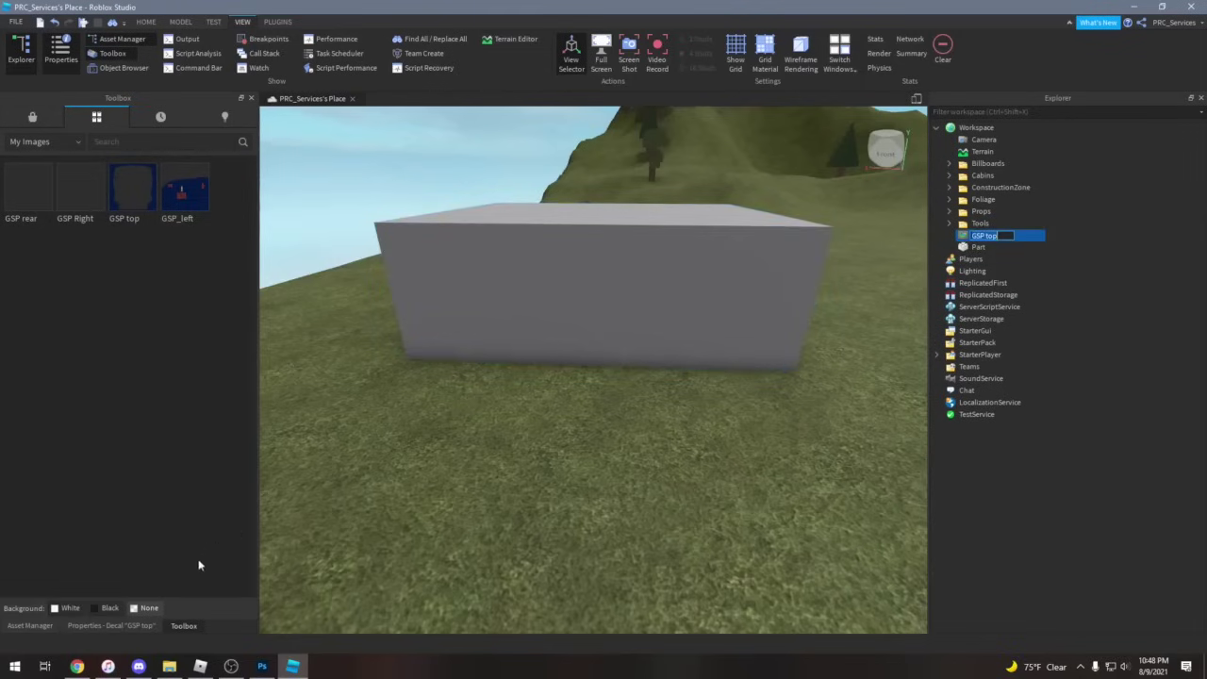
click(136, 626)
click(234, 159)
key(ctrl+c)
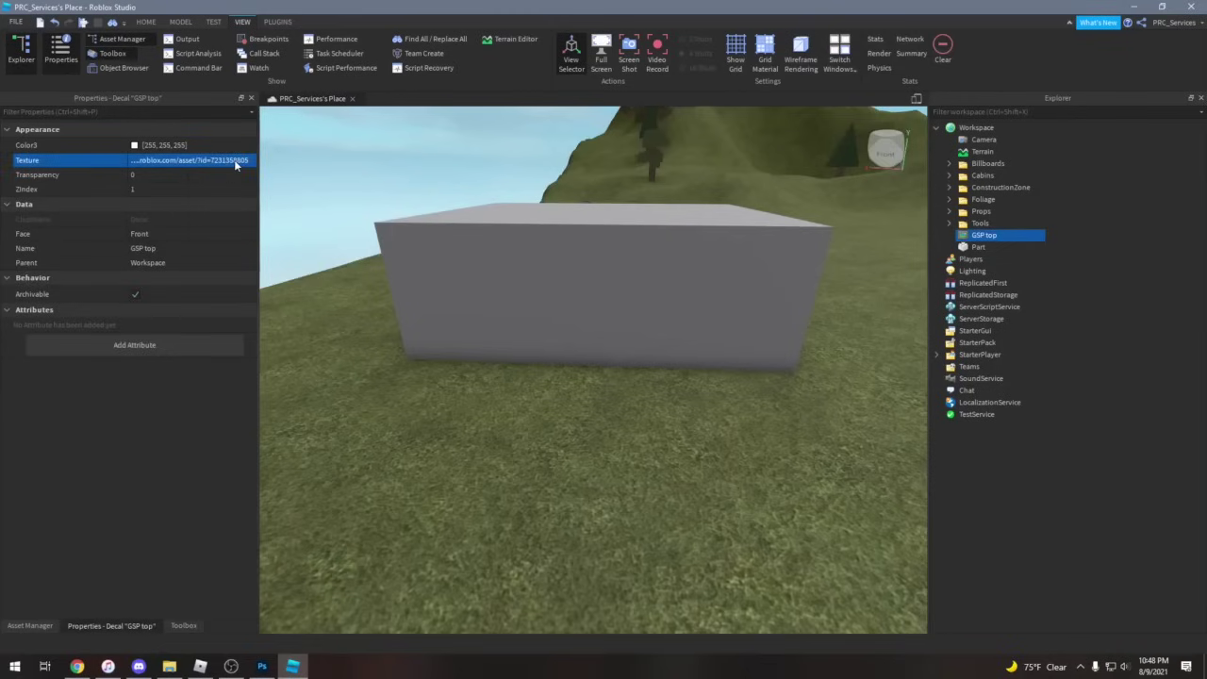
click(200, 666)
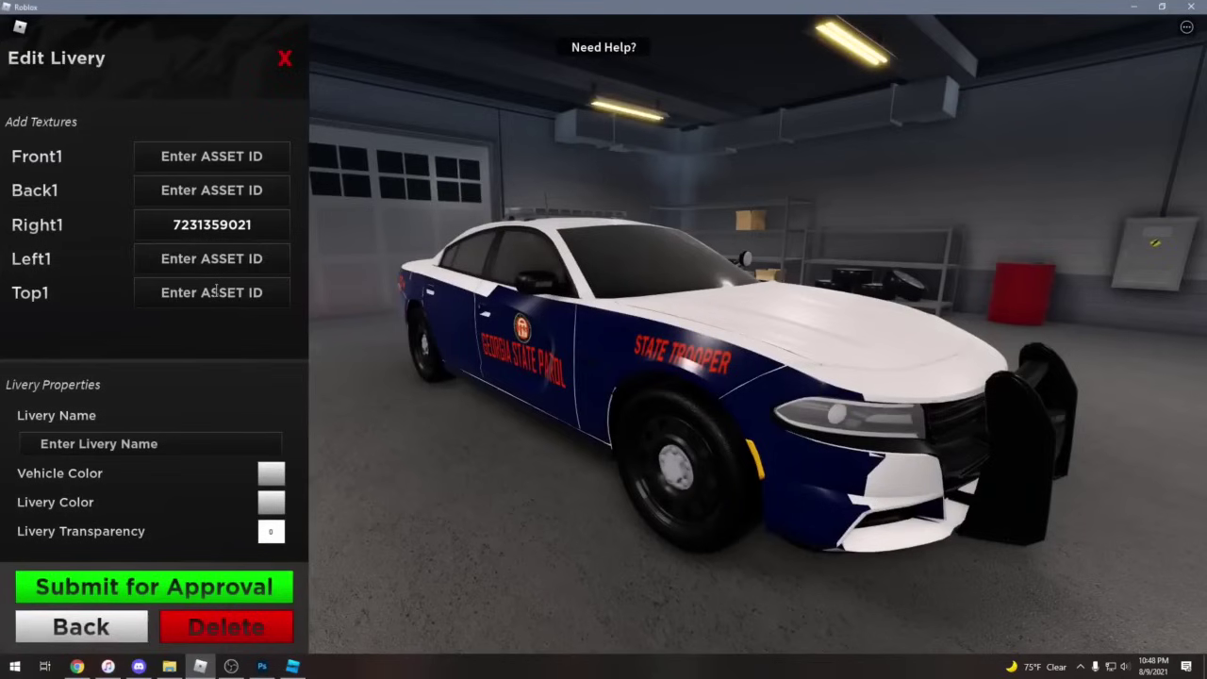
click(217, 292)
key(ctrl+v)
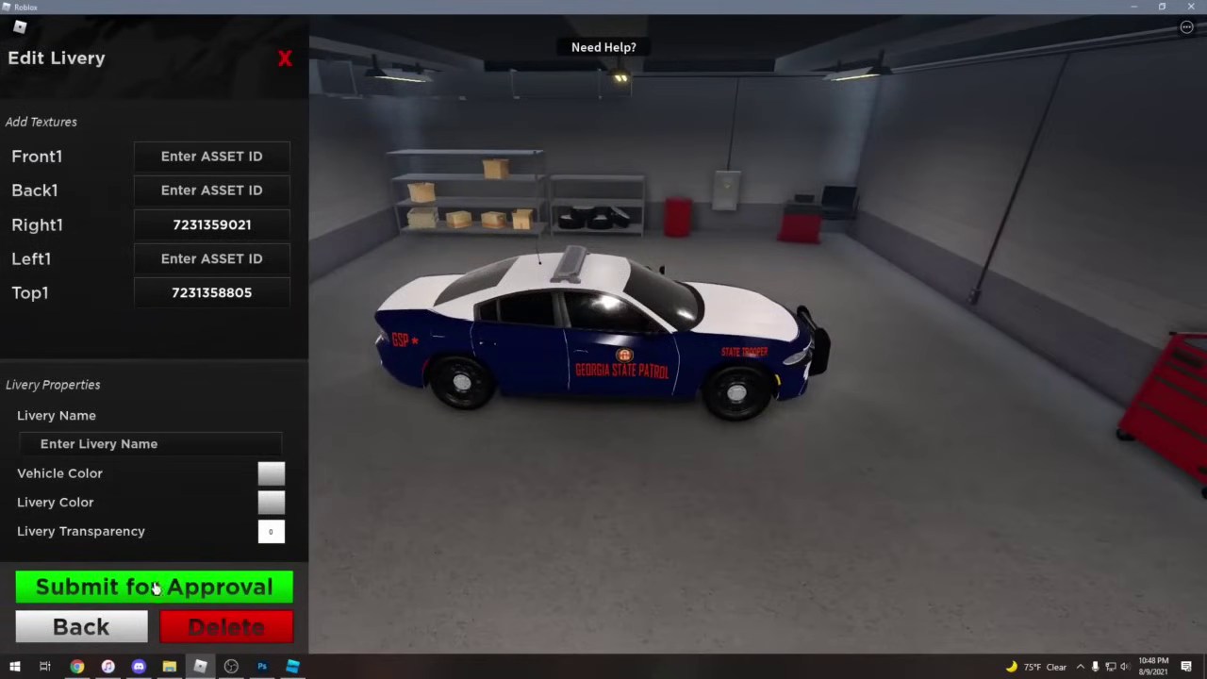
Switch back to Roblox Studio and delete the GSP top decal from the Workspace
click(292, 665)
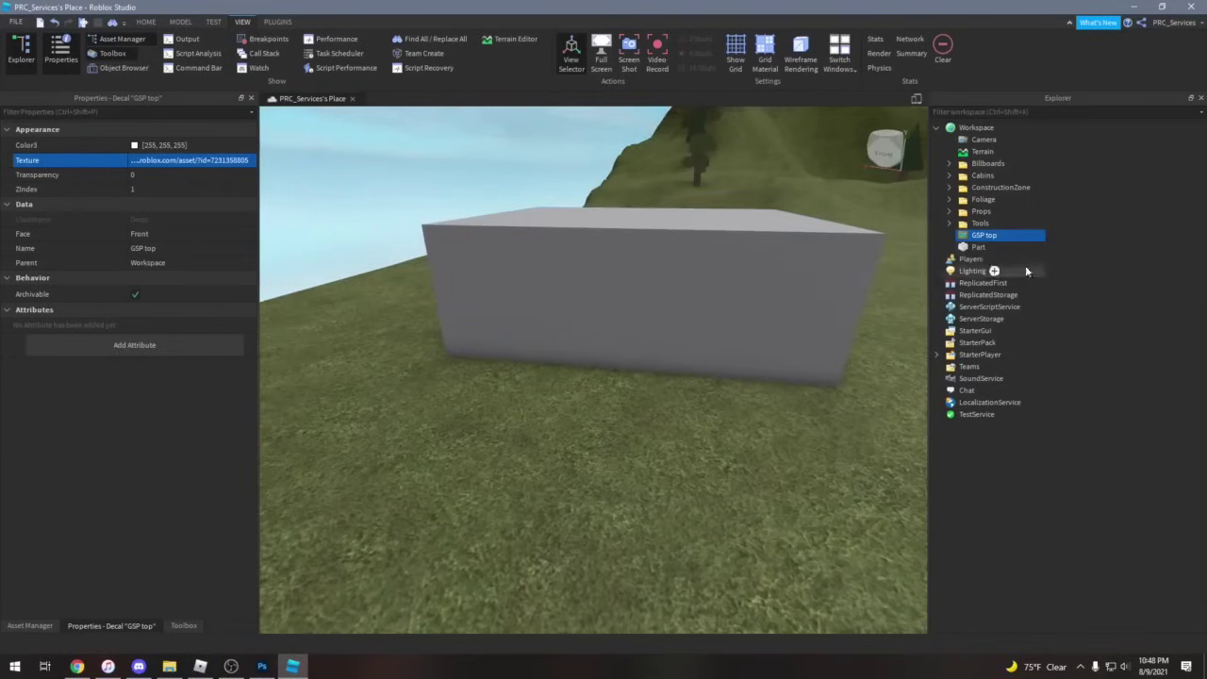
right_click(992, 237)
click(1002, 304)
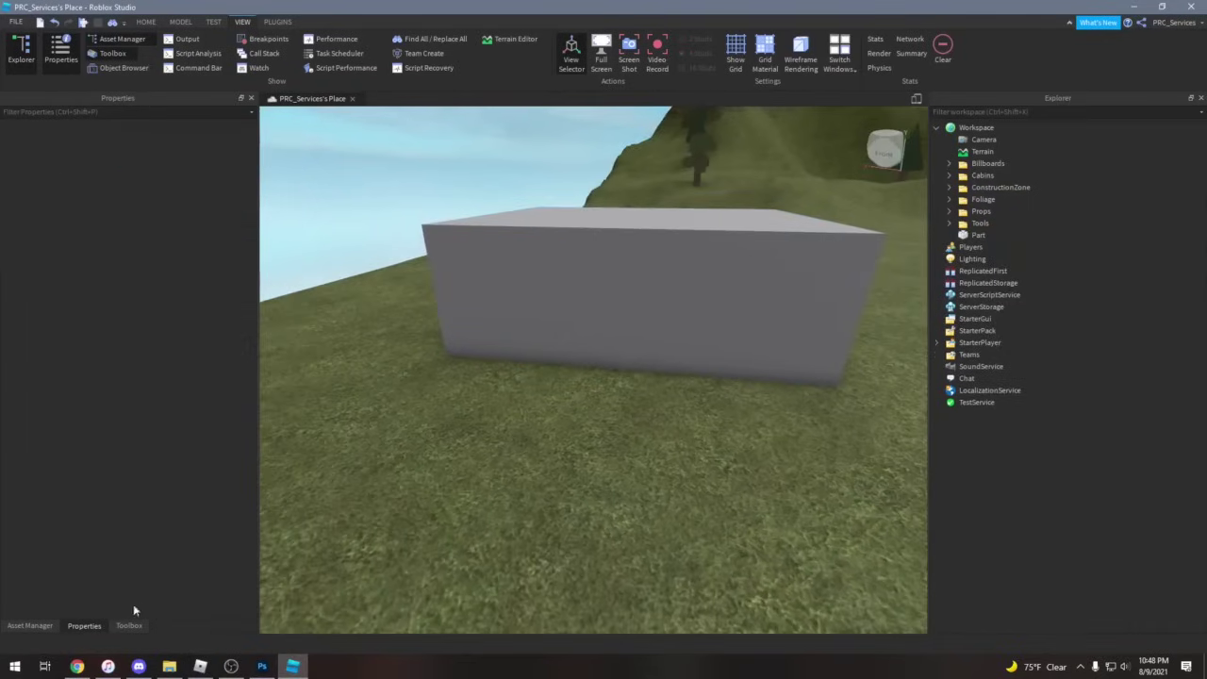
Add the GSP rear image to the Workspace as a decal and copy the image ID from its Texture URL
click(125, 625)
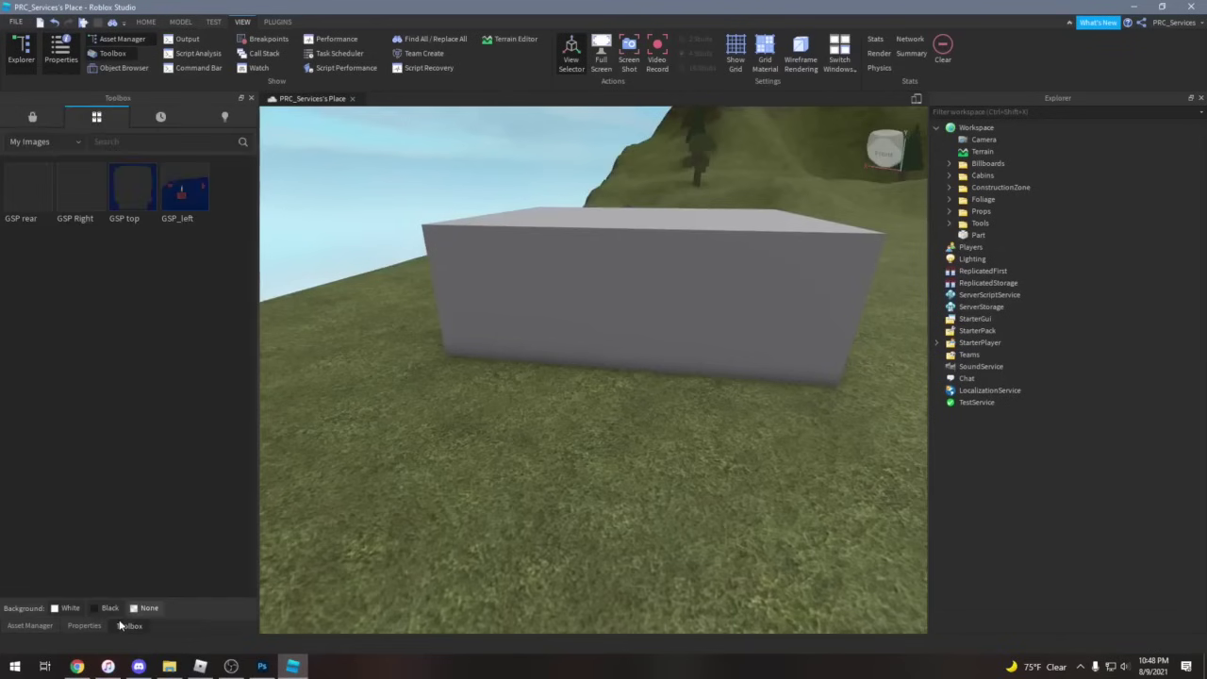
click(20, 188)
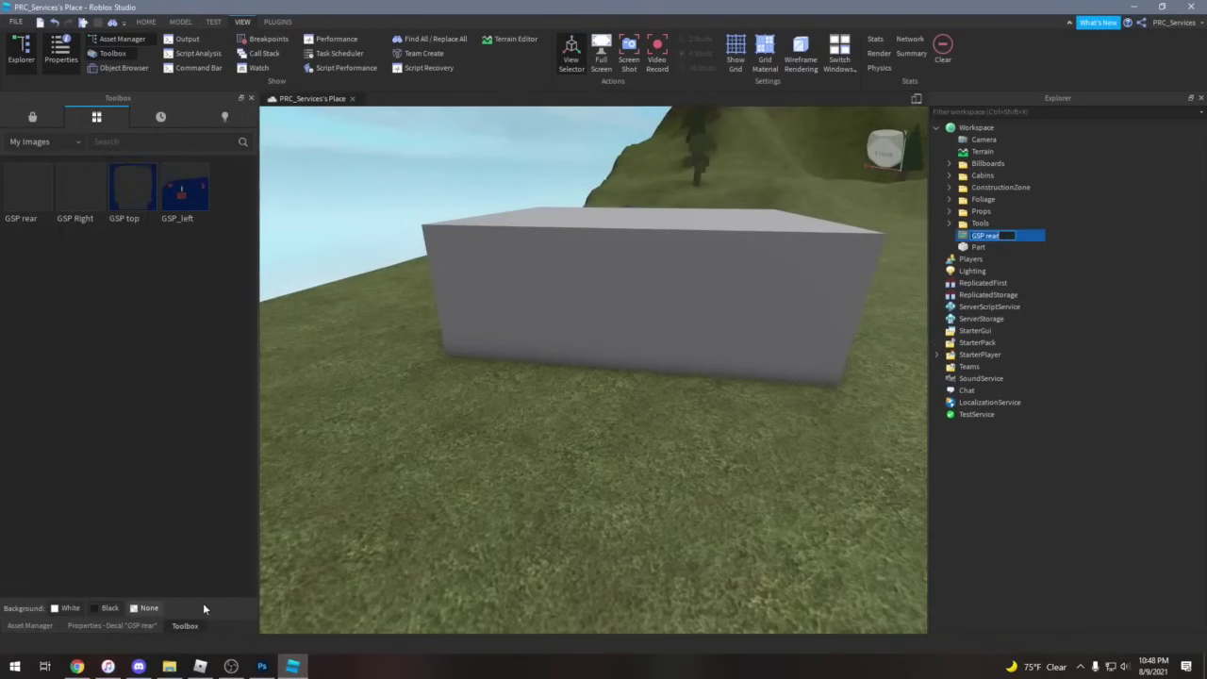
click(113, 625)
click(233, 160)
drag(179, 179, 142, 179)
click(172, 548)
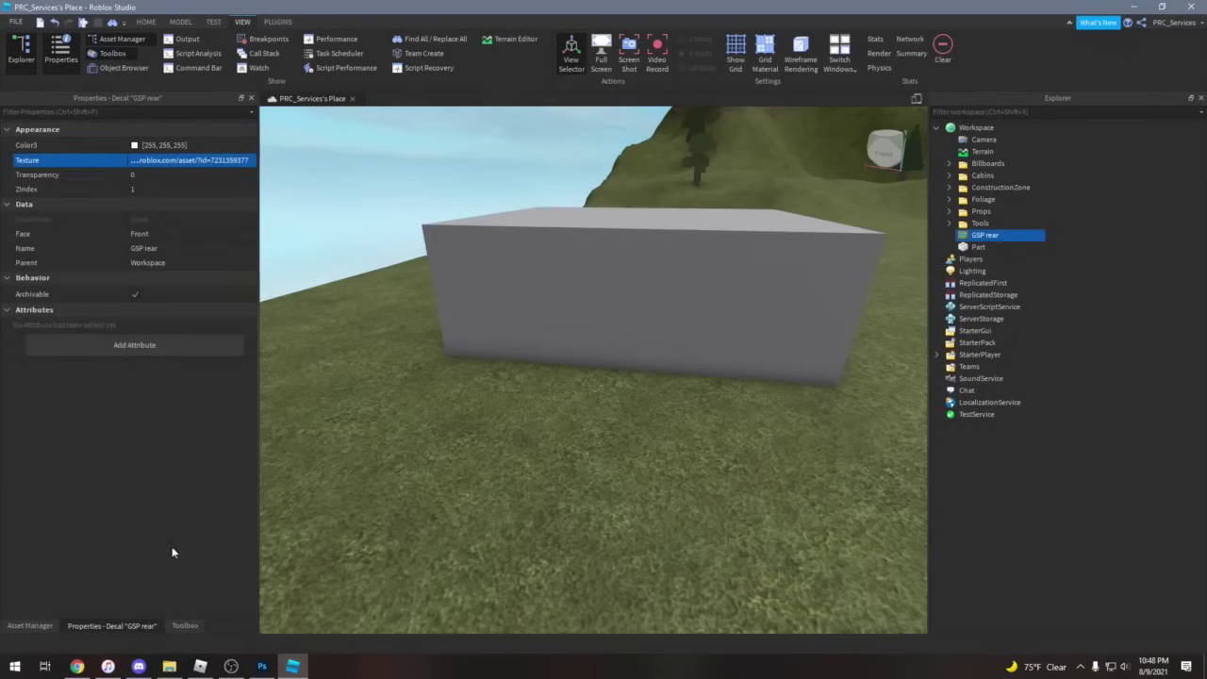
click(200, 666)
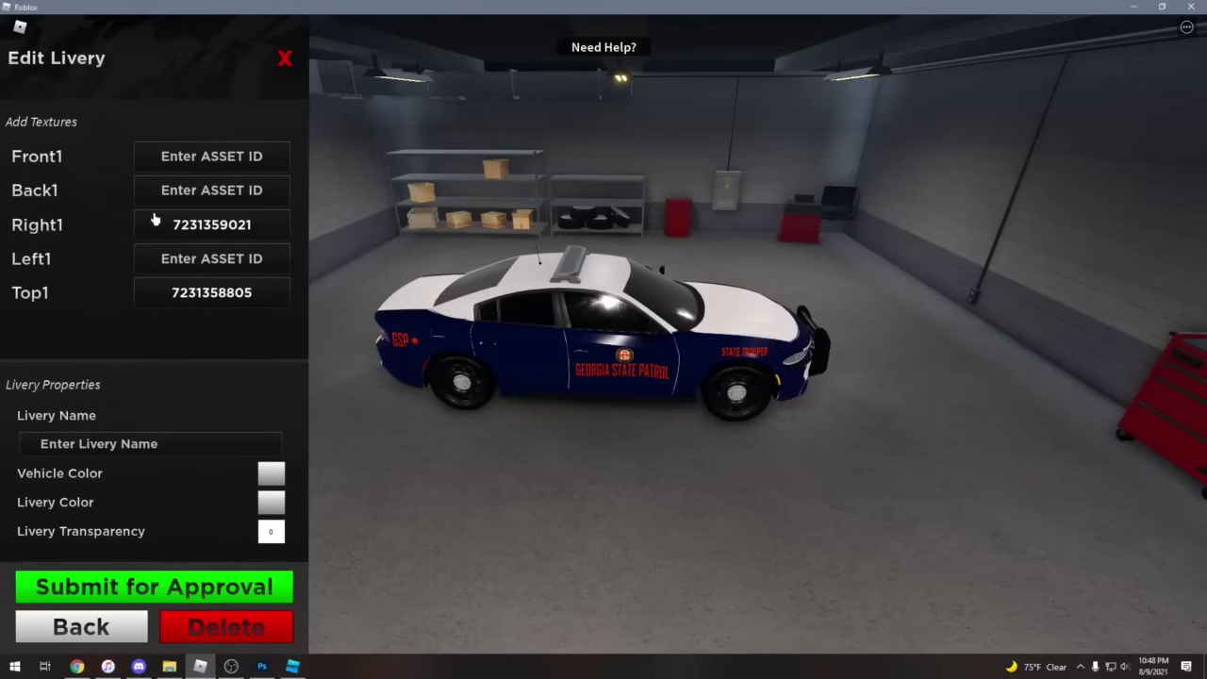
click(196, 190)
key(ctrl+v)
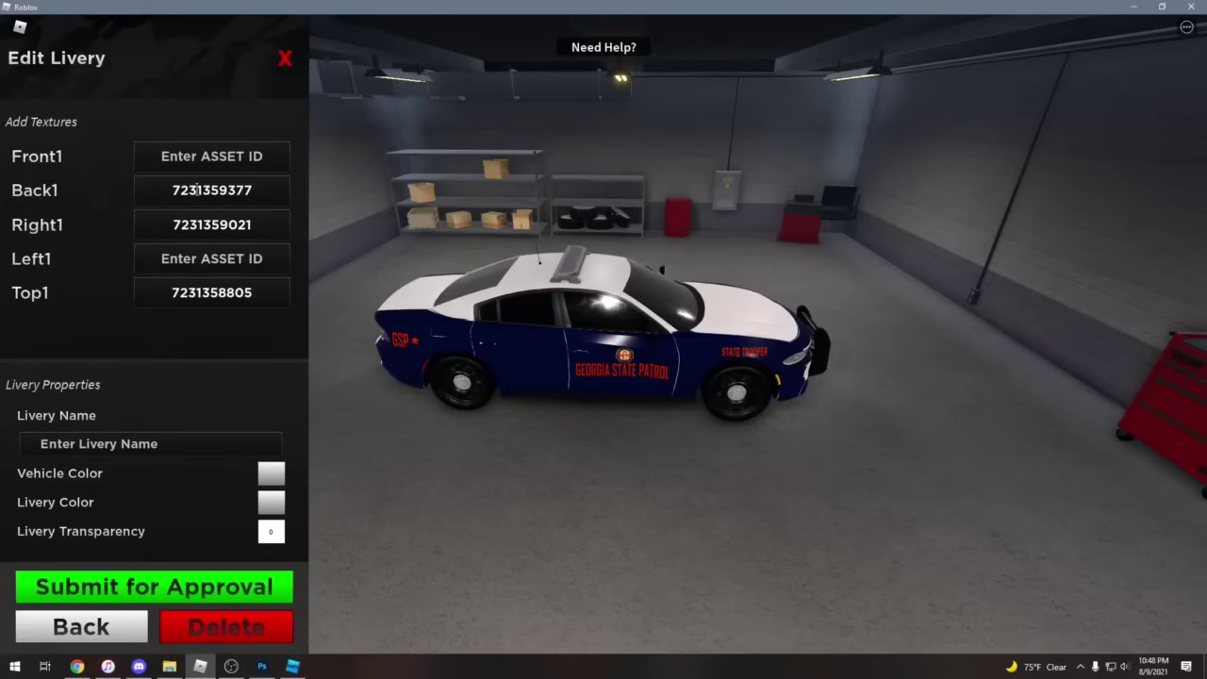
right_click(430, 246)
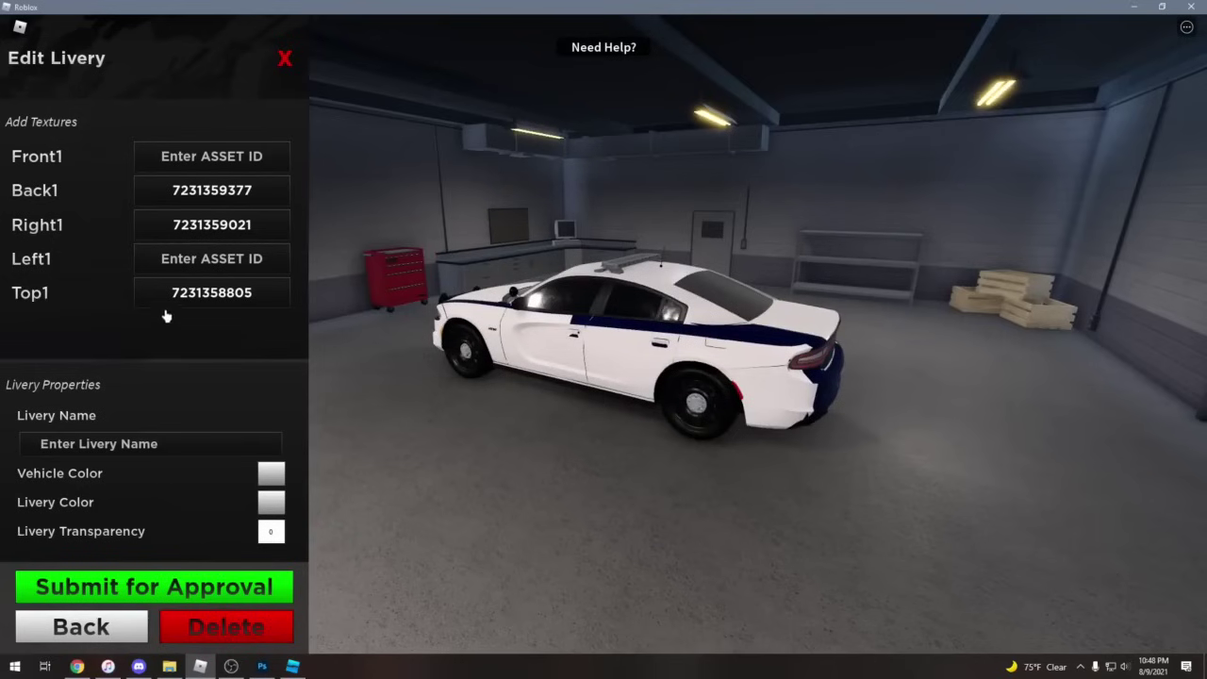
drag(371, 205, 500, 270)
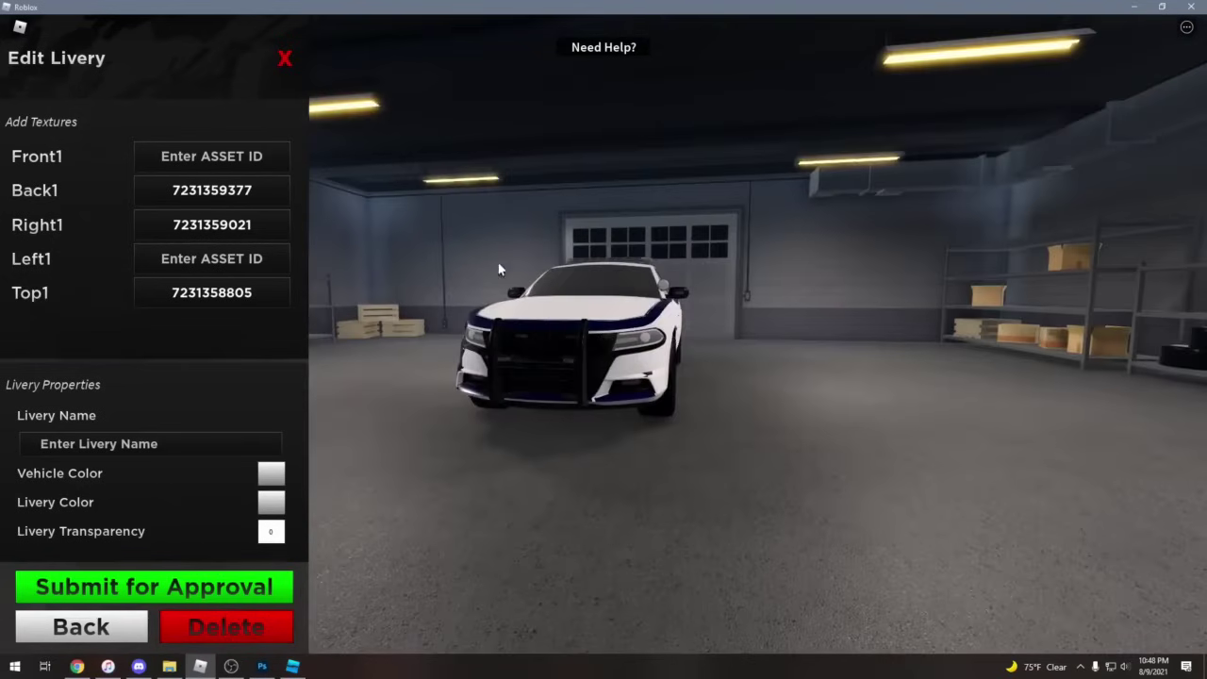
click(246, 155)
key(ctrl+v)
drag(311, 170, 465, 236)
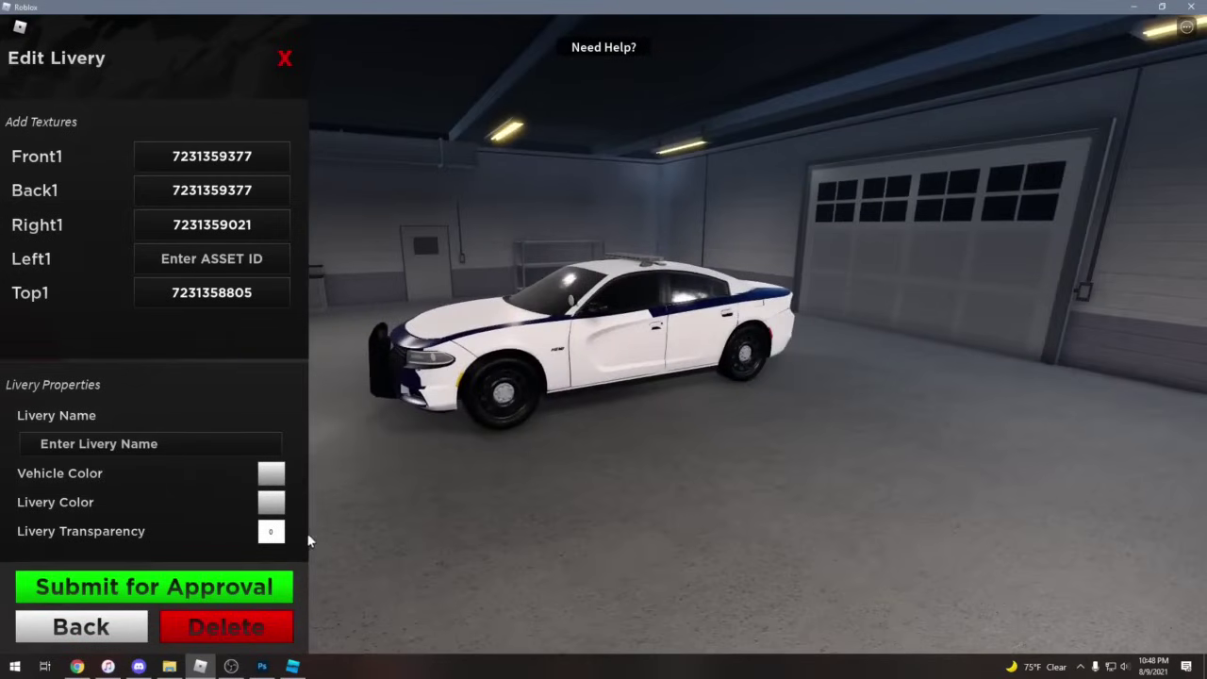
Switch back to Roblox Studio and delete the GSP rear decal from the Workspace
click(292, 666)
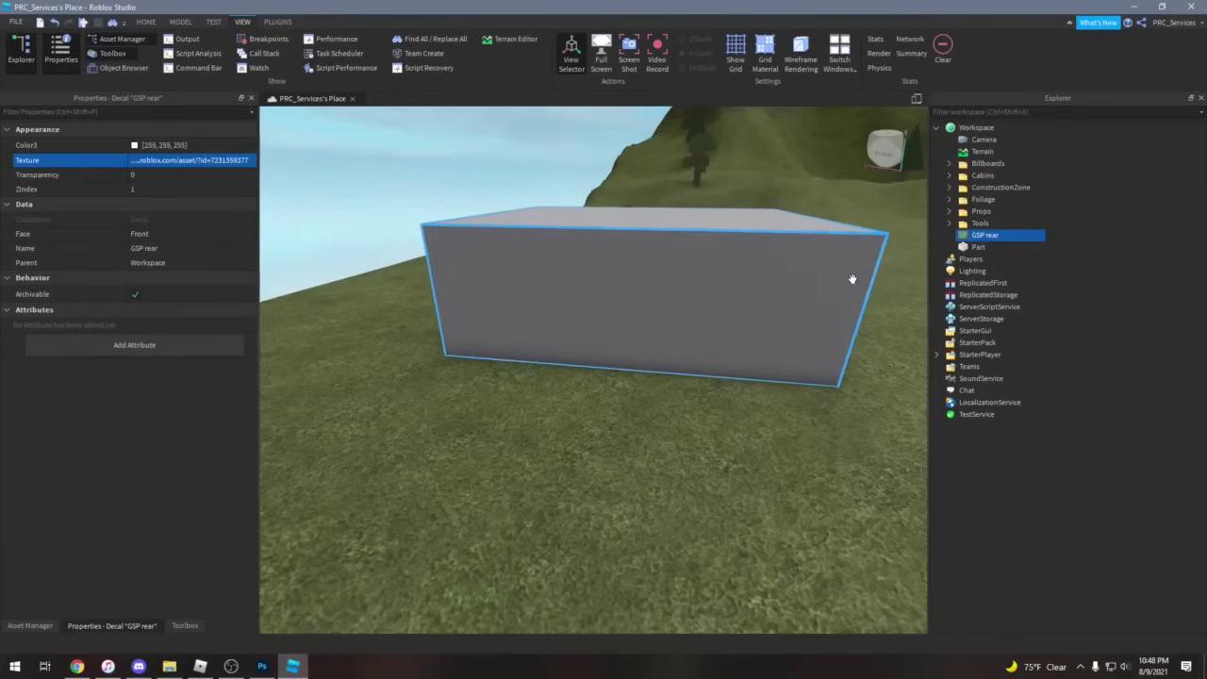
right_click(981, 235)
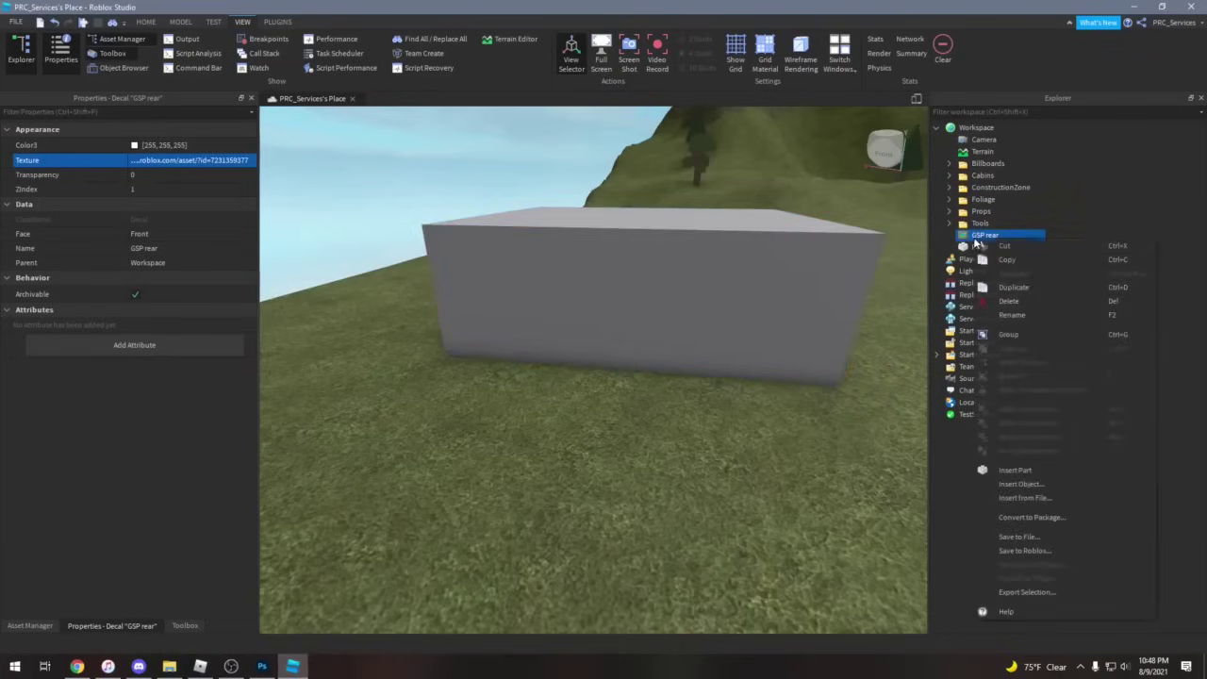
click(999, 288)
Add the GSP_left image as a decal and move it into the Part in the Workspace
click(128, 625)
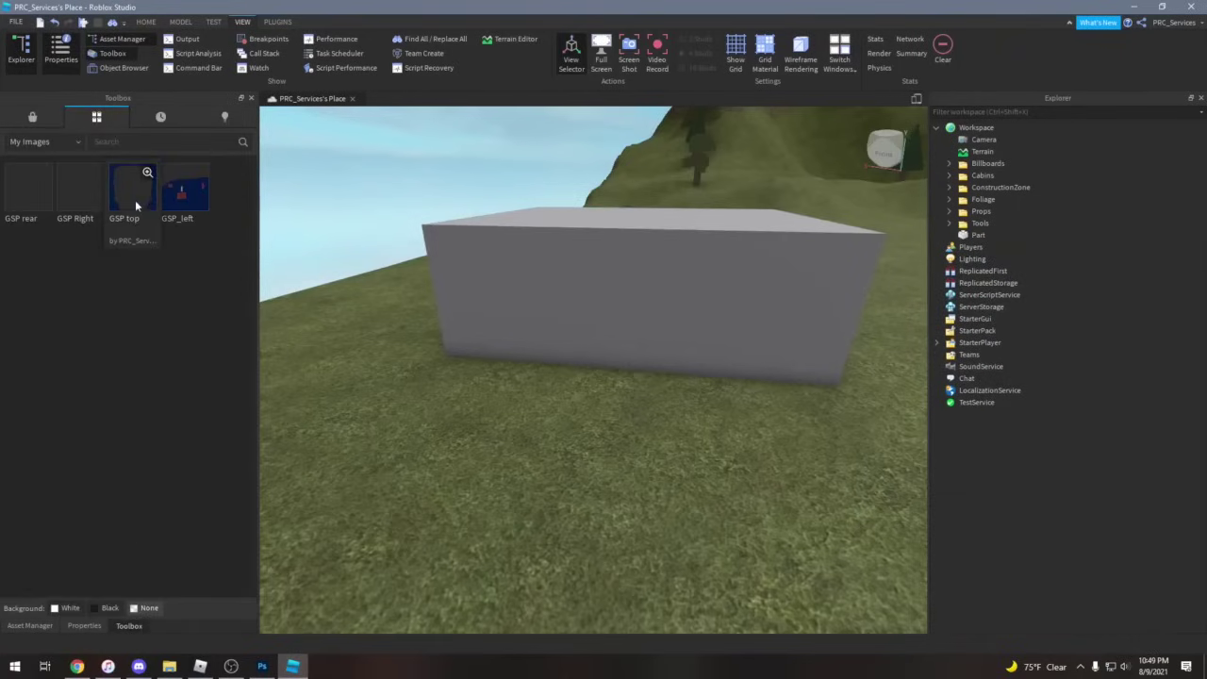
click(188, 203)
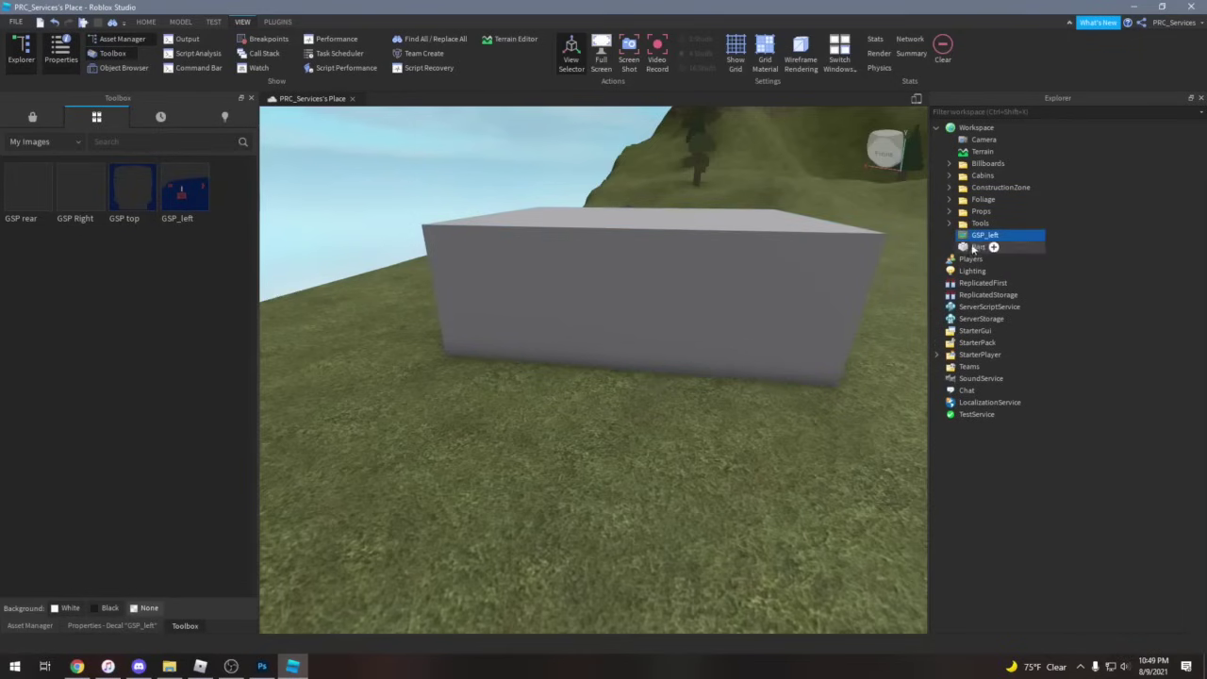
drag(981, 236, 973, 248)
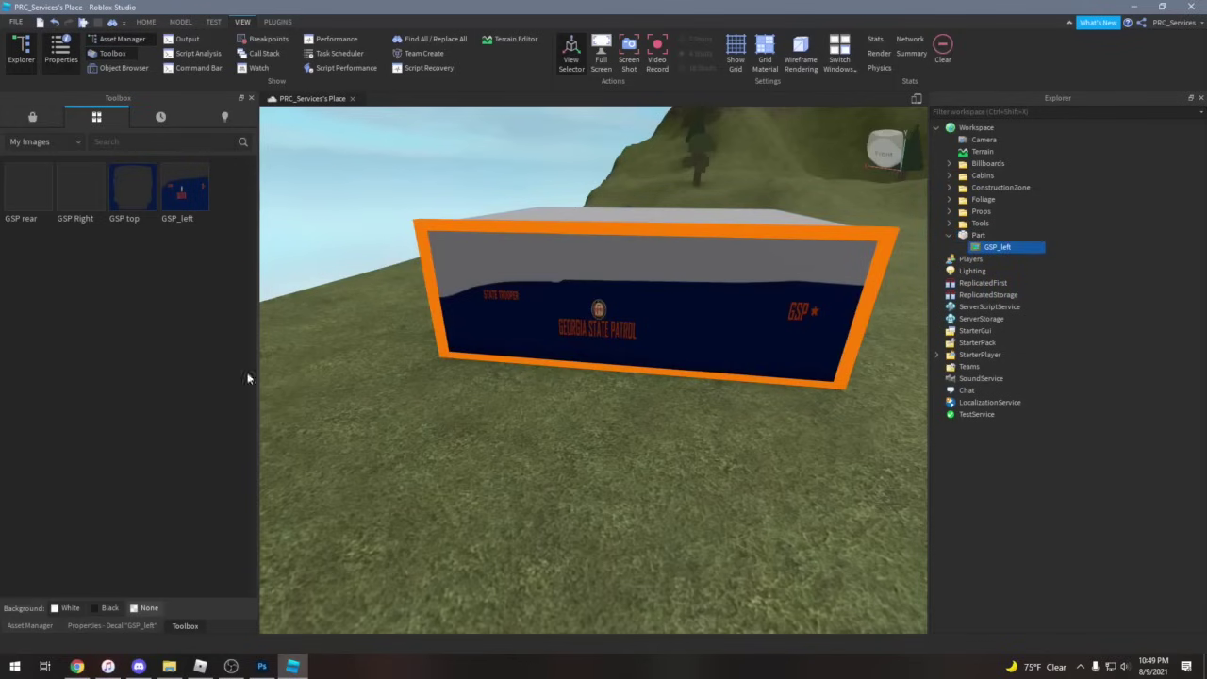
Copy the image ID from the Texture URL of the GSP_left decal
click(112, 625)
click(235, 159)
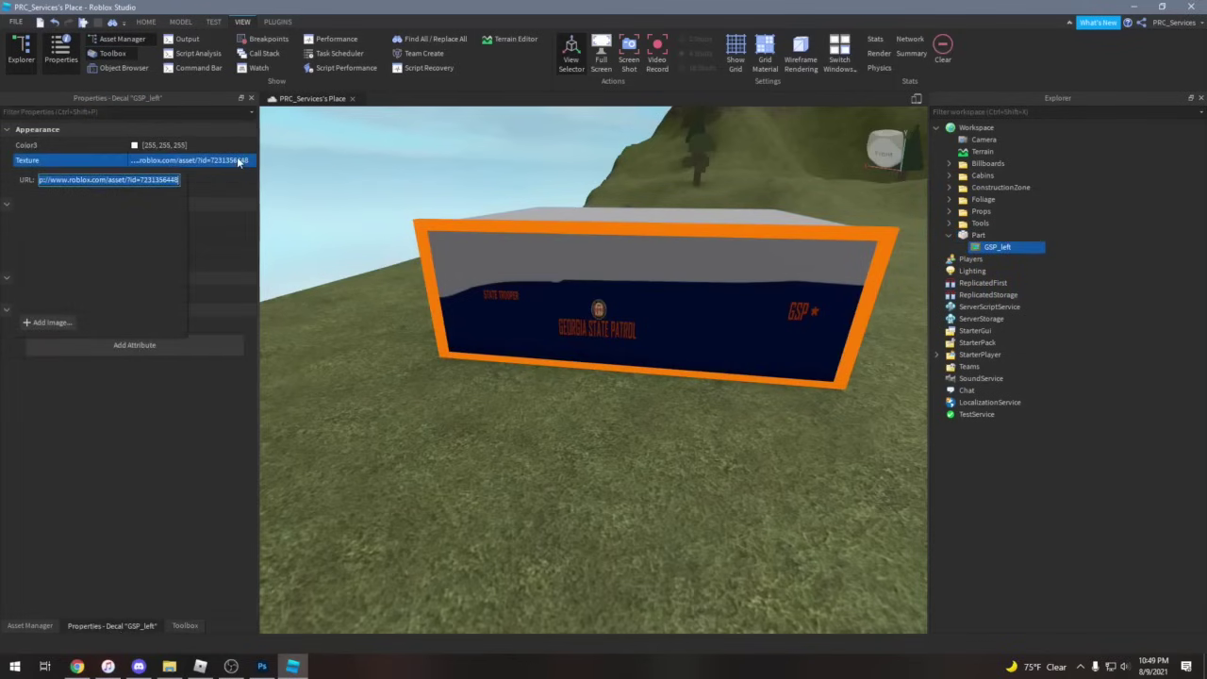
double_click(174, 180)
key(ctrl+c)
click(189, 503)
click(200, 666)
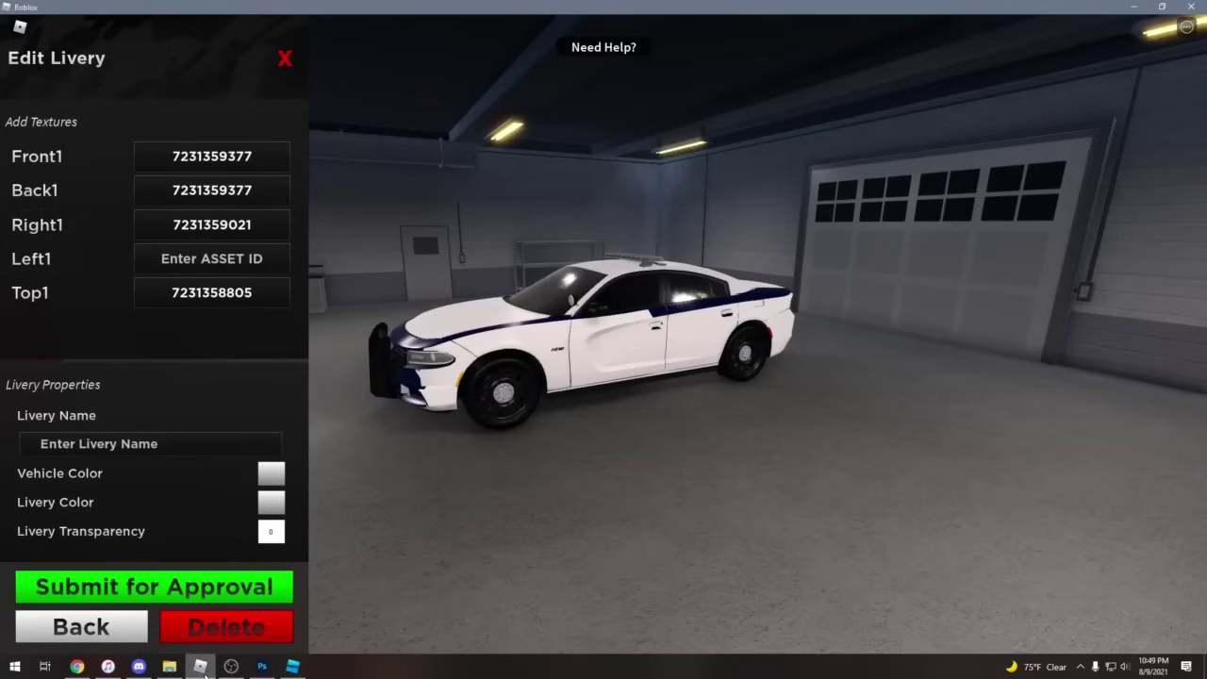
click(182, 258)
key(ctrl+v)
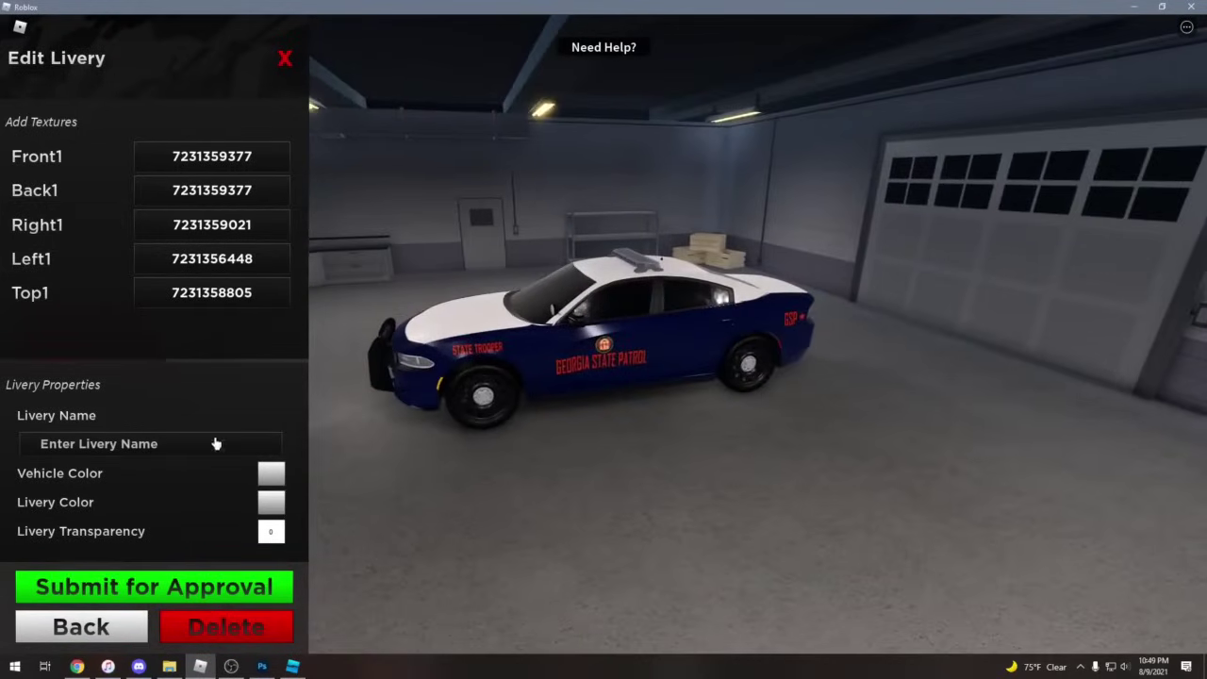
Change the vehicle color to a medium gray, a shade darker than #B8B8B8
click(271, 473)
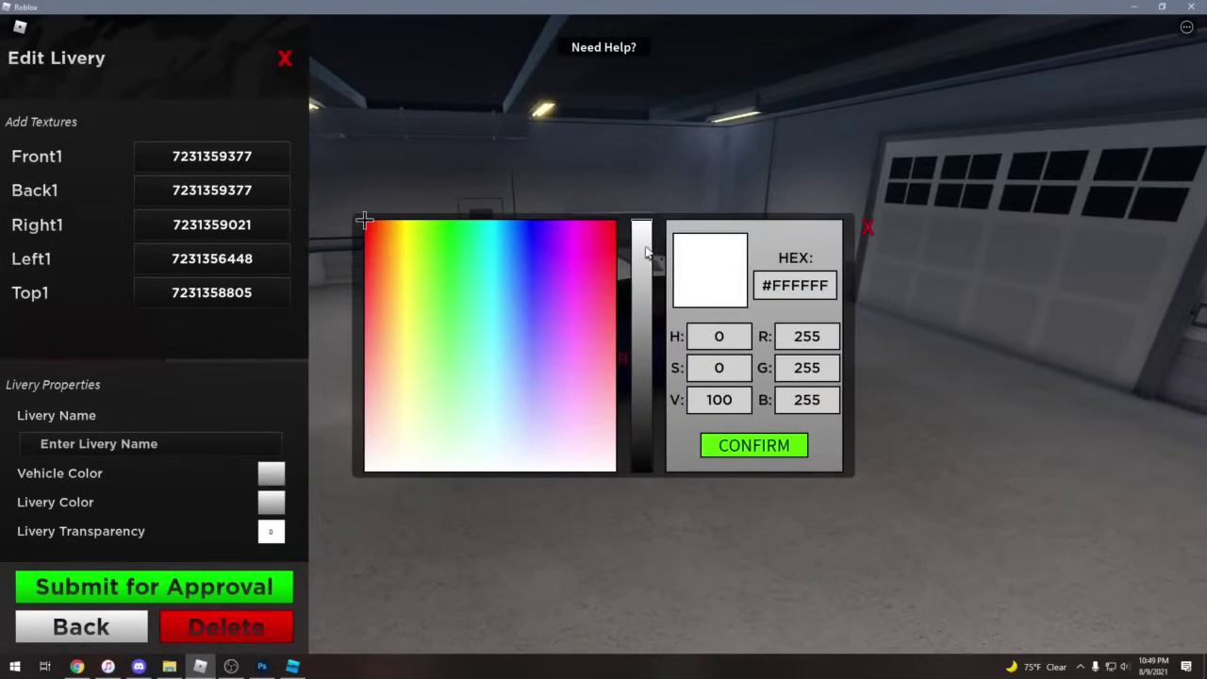
drag(647, 251, 643, 241)
mouse_move(483, 470)
mouse_down()
mouse_move(495, 478)
mouse_move(466, 473)
mouse_up()
drag(647, 242, 634, 292)
click(753, 445)
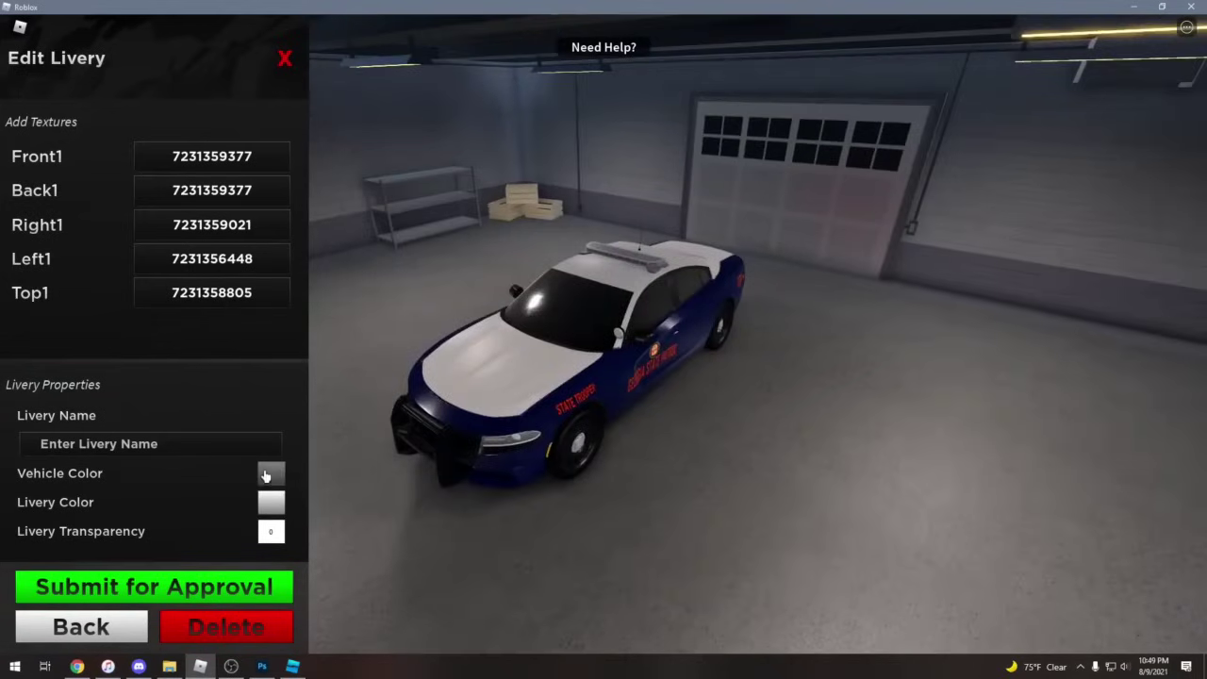
click(272, 475)
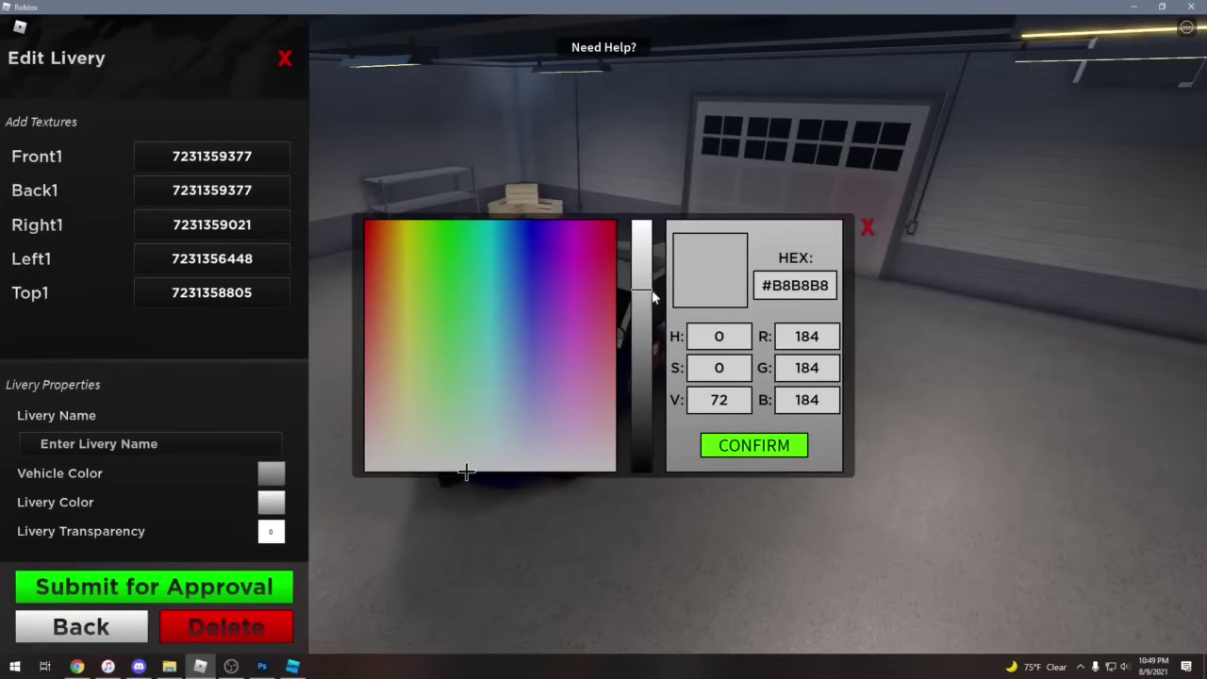
drag(650, 296, 645, 315)
click(717, 443)
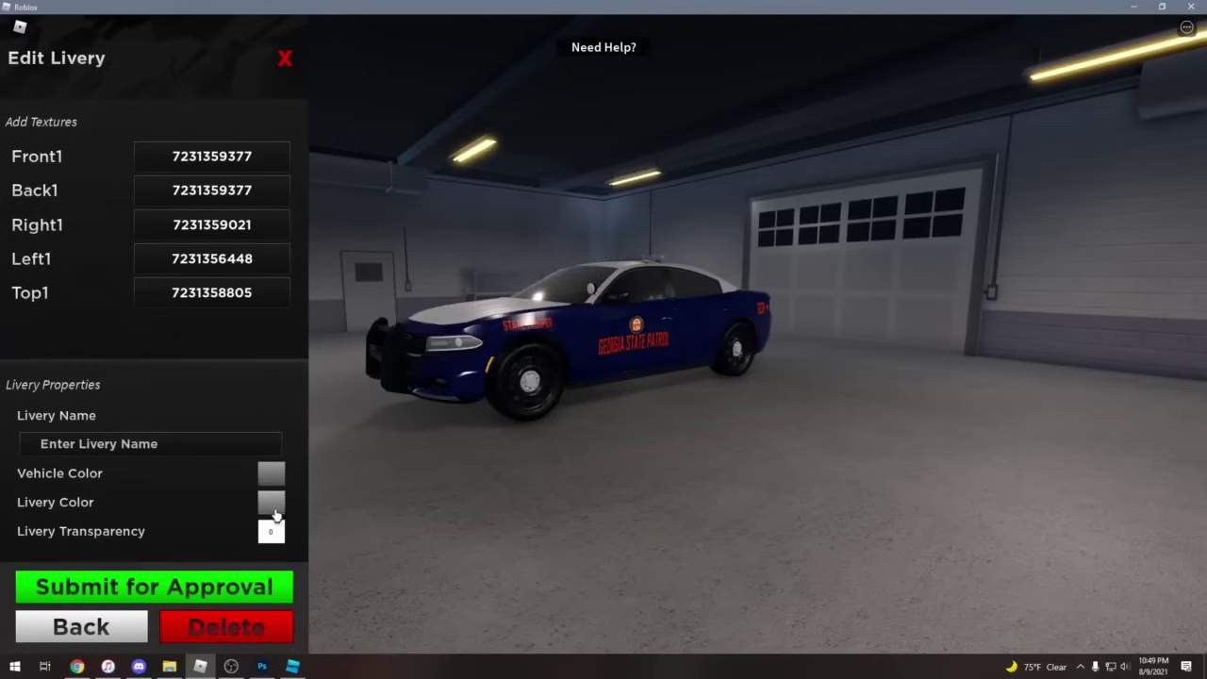
Try the livery color in near-black #080808 and in red
click(271, 502)
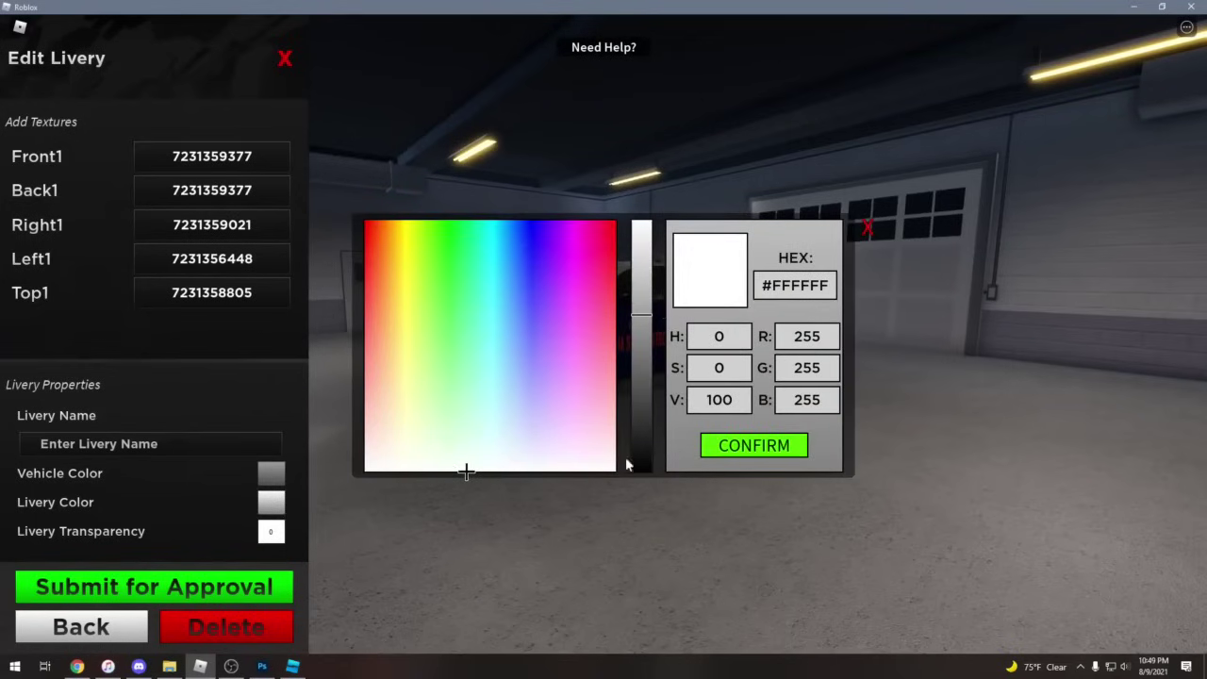
click(641, 463)
click(712, 447)
click(276, 508)
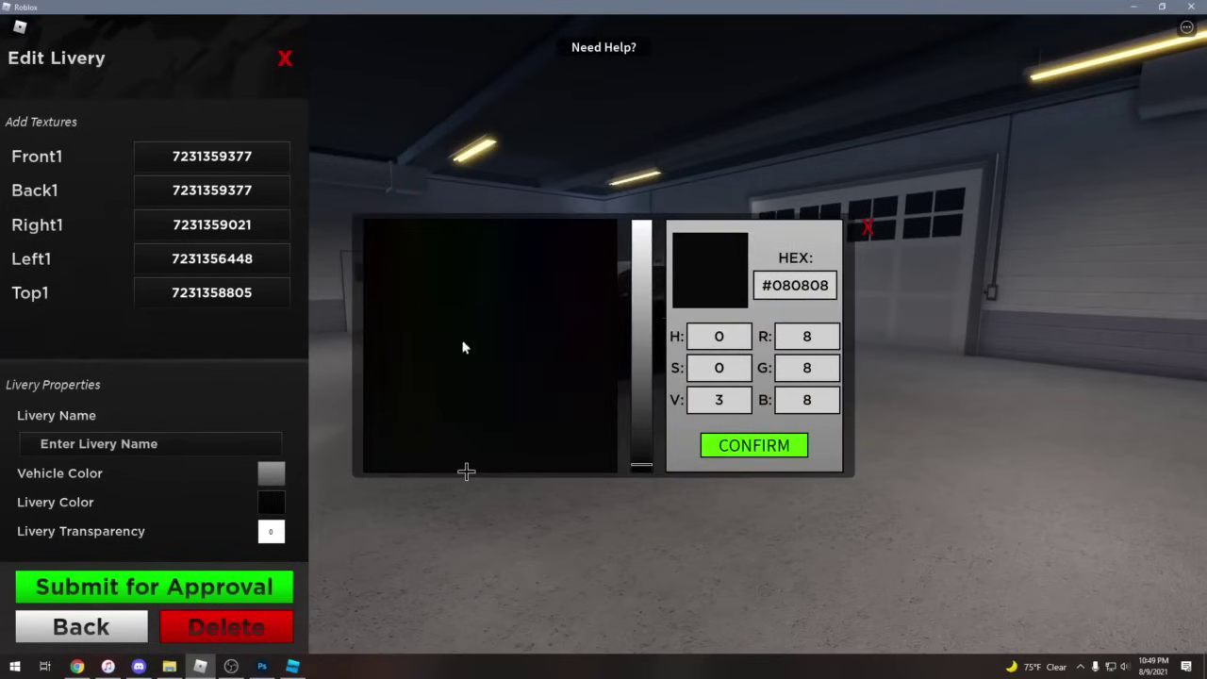
drag(462, 341, 618, 217)
click(642, 233)
click(752, 440)
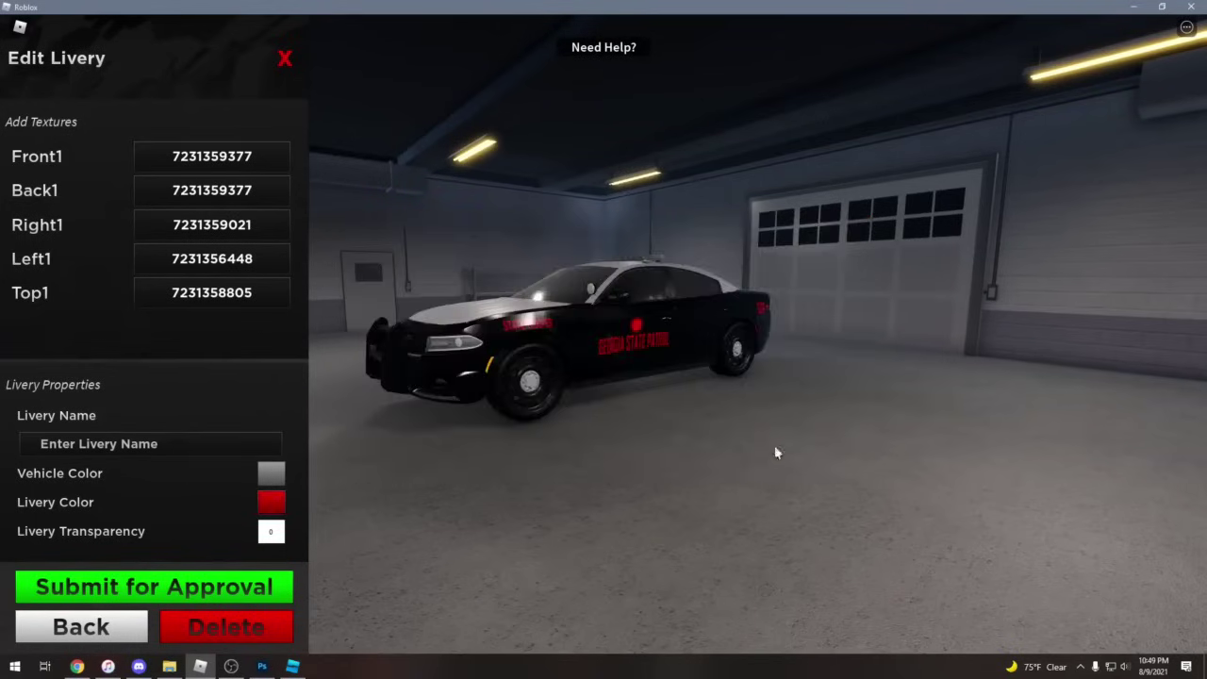
Reset the livery color to white, #FFFFFF
click(271, 502)
click(420, 469)
click(641, 229)
click(641, 221)
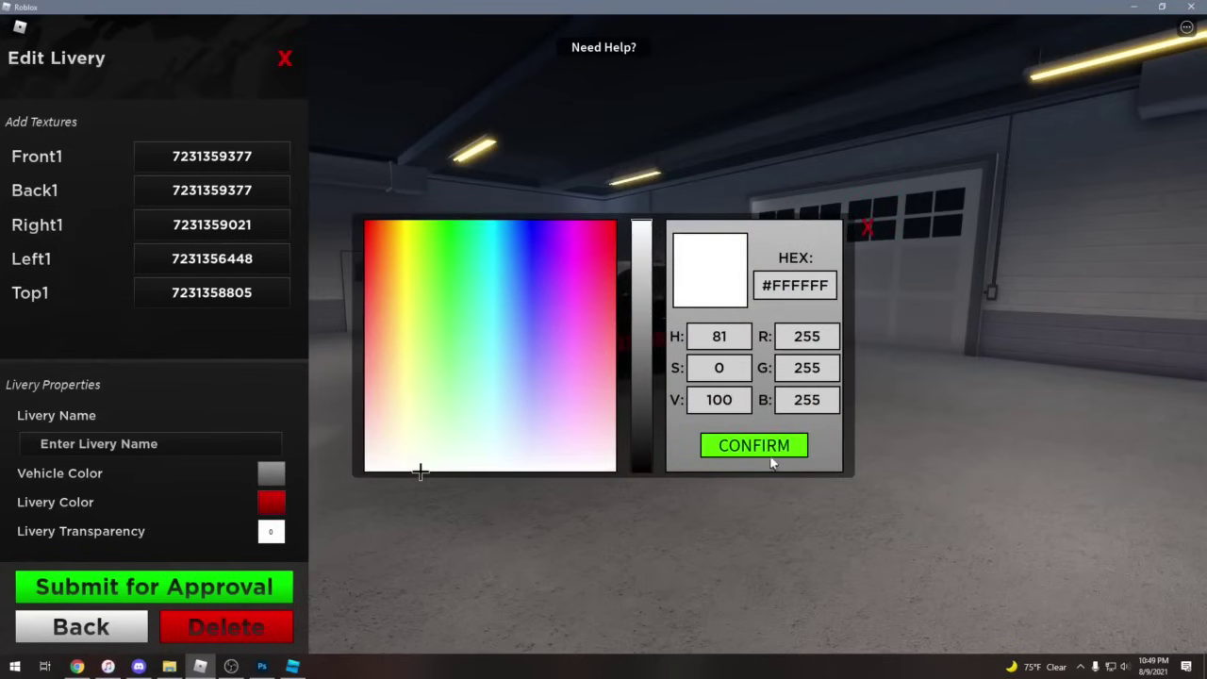
click(770, 460)
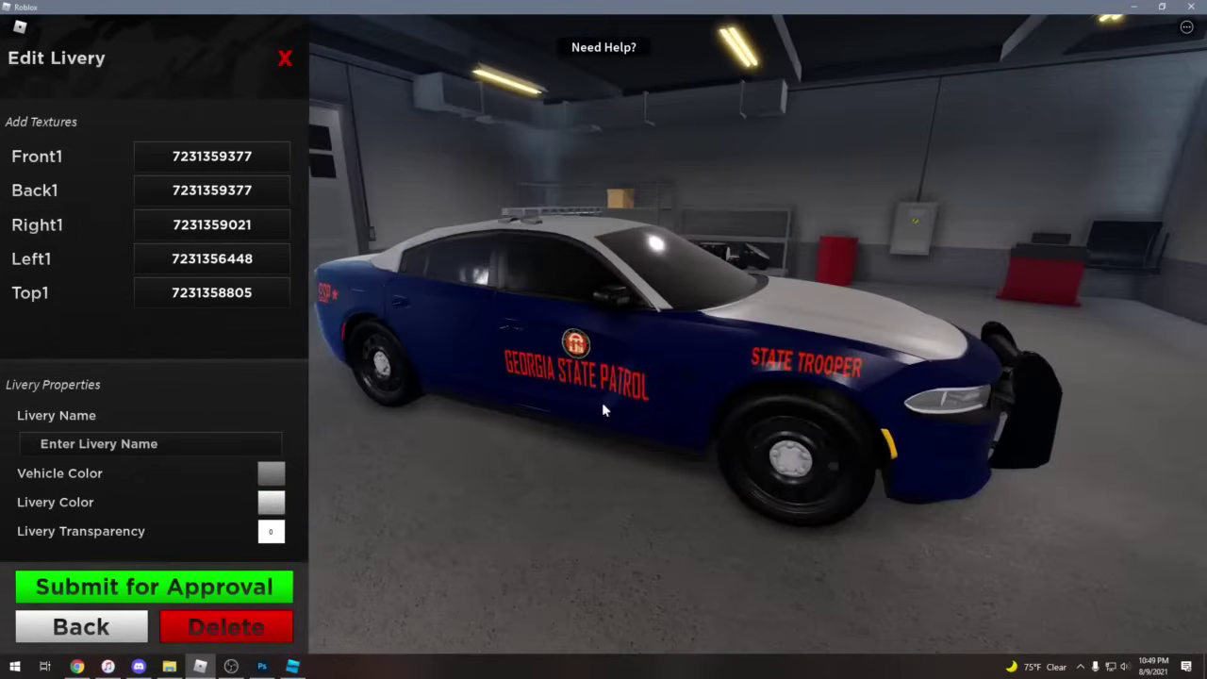
Try a livery transparency of 0.5 and reset it to 0
drag(494, 423, 490, 423)
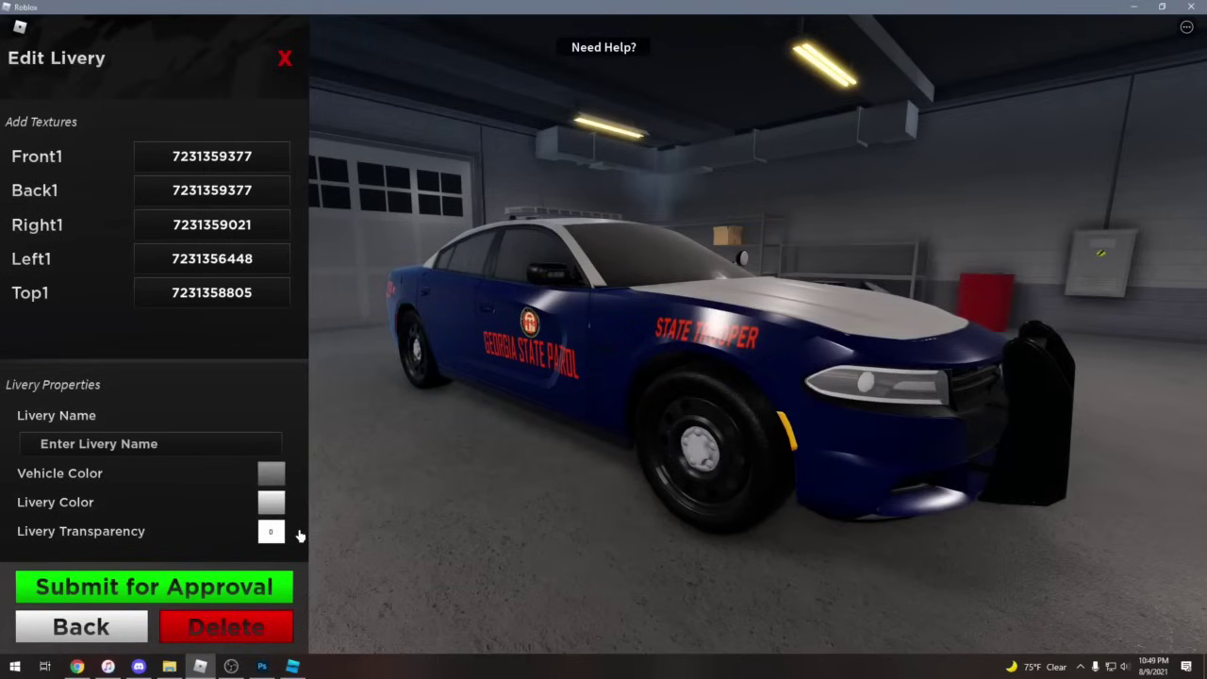
key(Return)
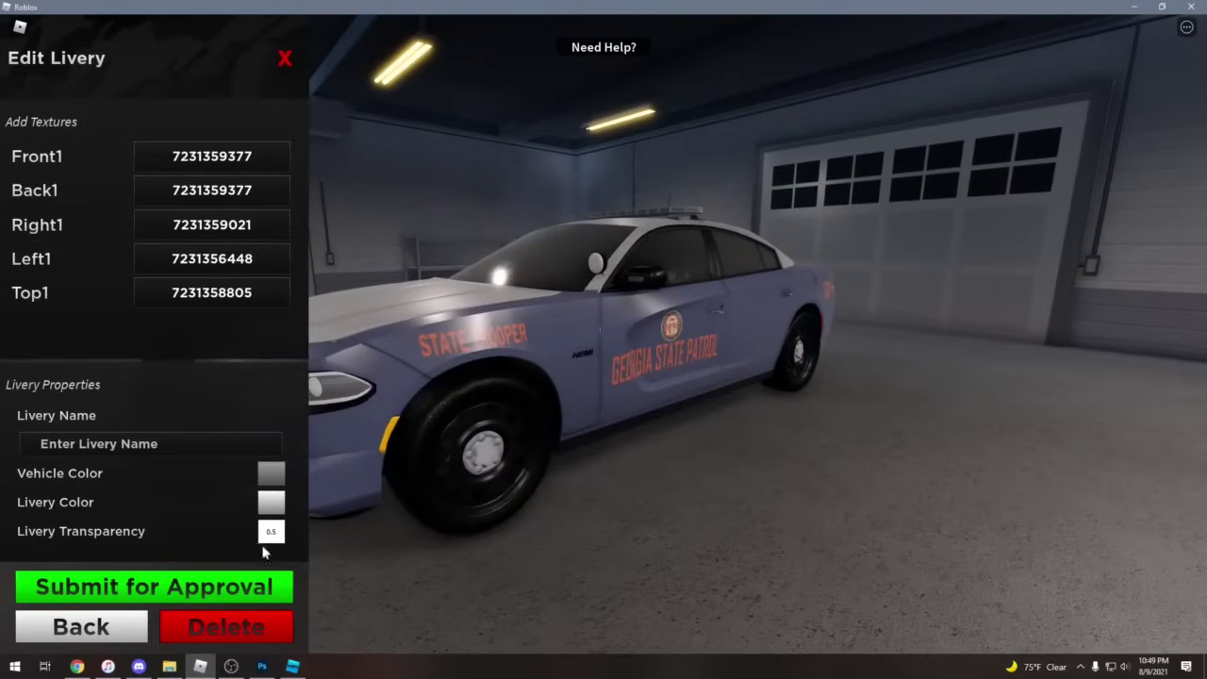
click(267, 533)
text(0)
key(Return)
Try to submit the livery for approval under the name GSP
click(151, 440)
text(GSP)
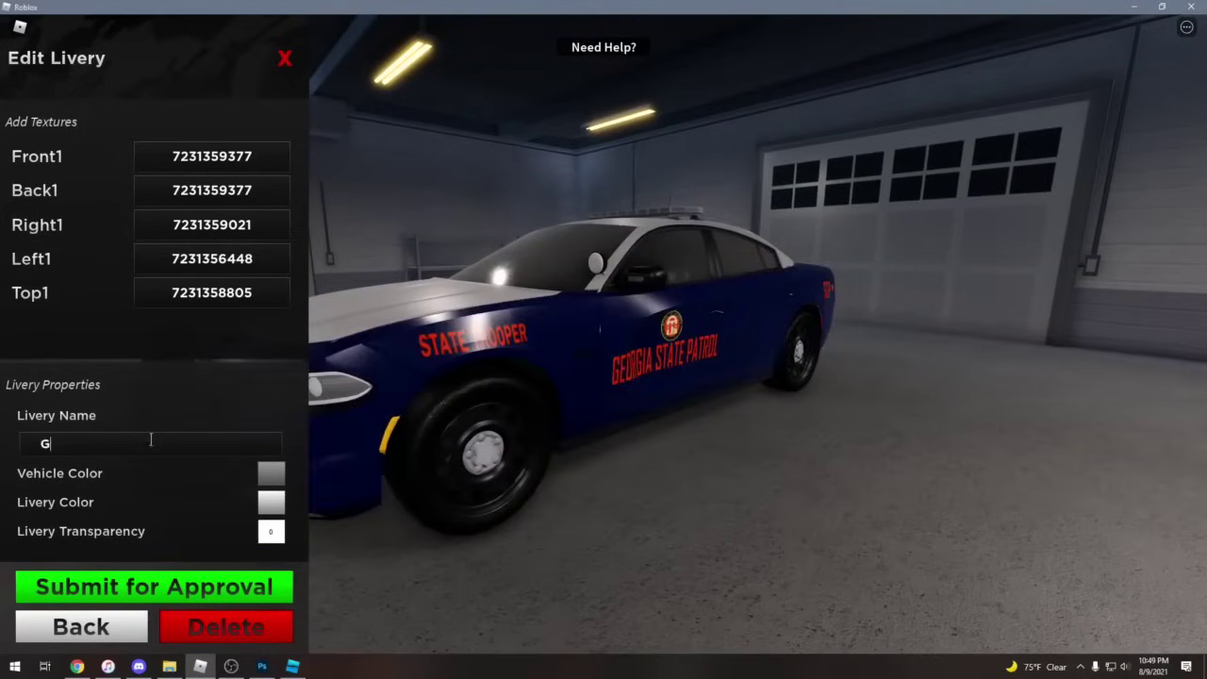
click(160, 586)
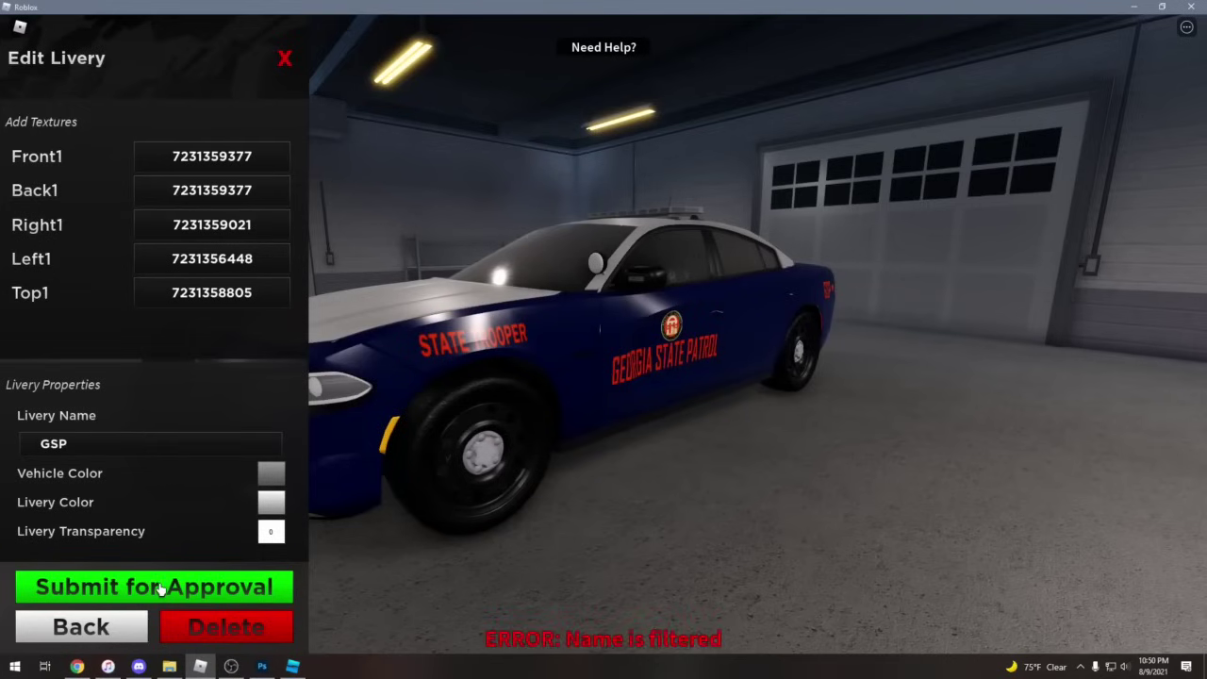
Rename the livery Georgia State Patrol and submit it for approval
click(126, 445)
text(Georgia State Patrol)
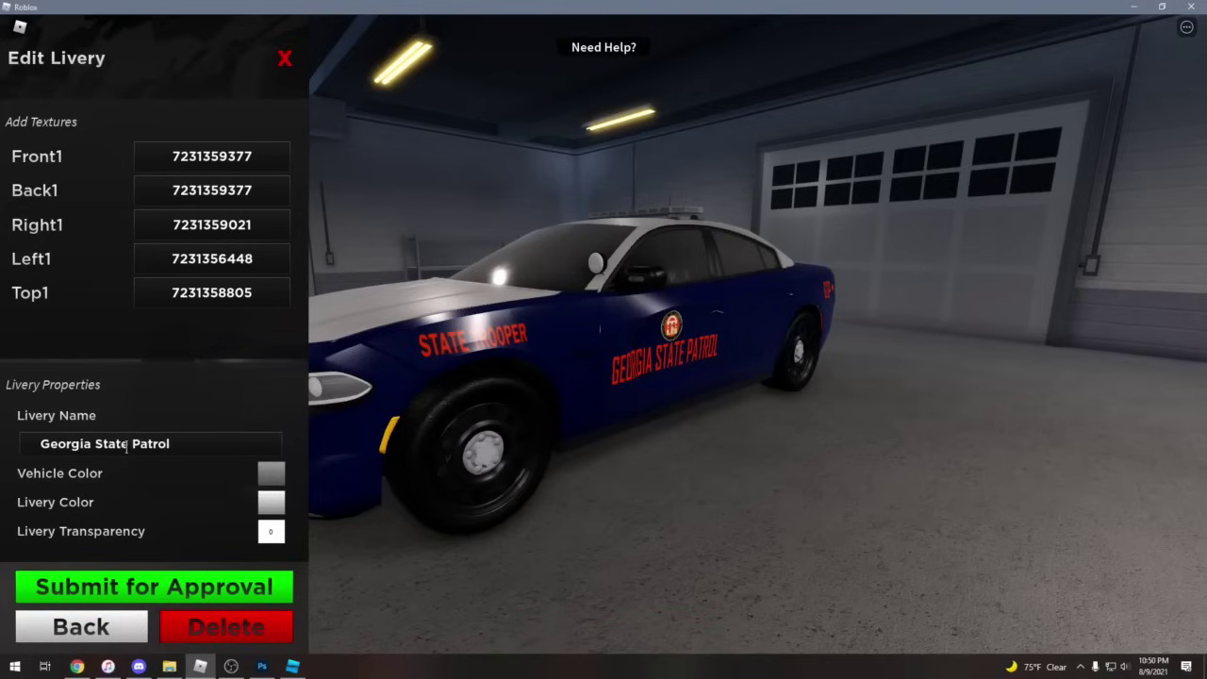
click(215, 596)
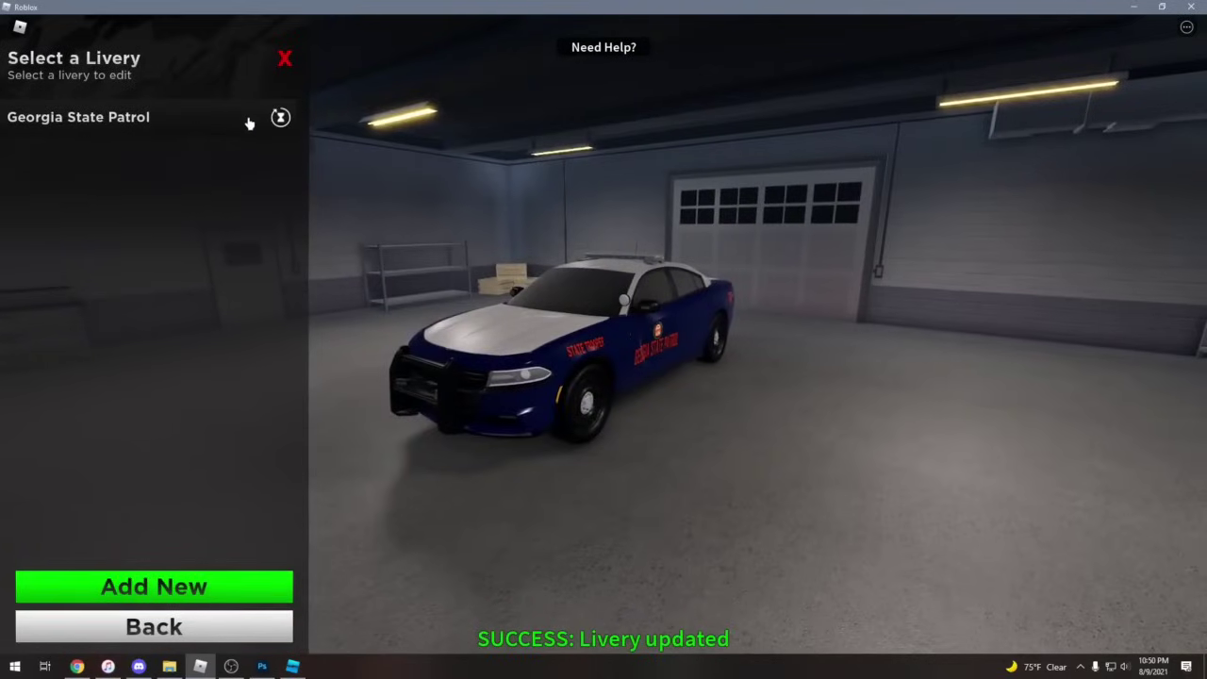
Open the submitted Georgia State Patrol livery to check its textures and properties, and go back out
click(263, 120)
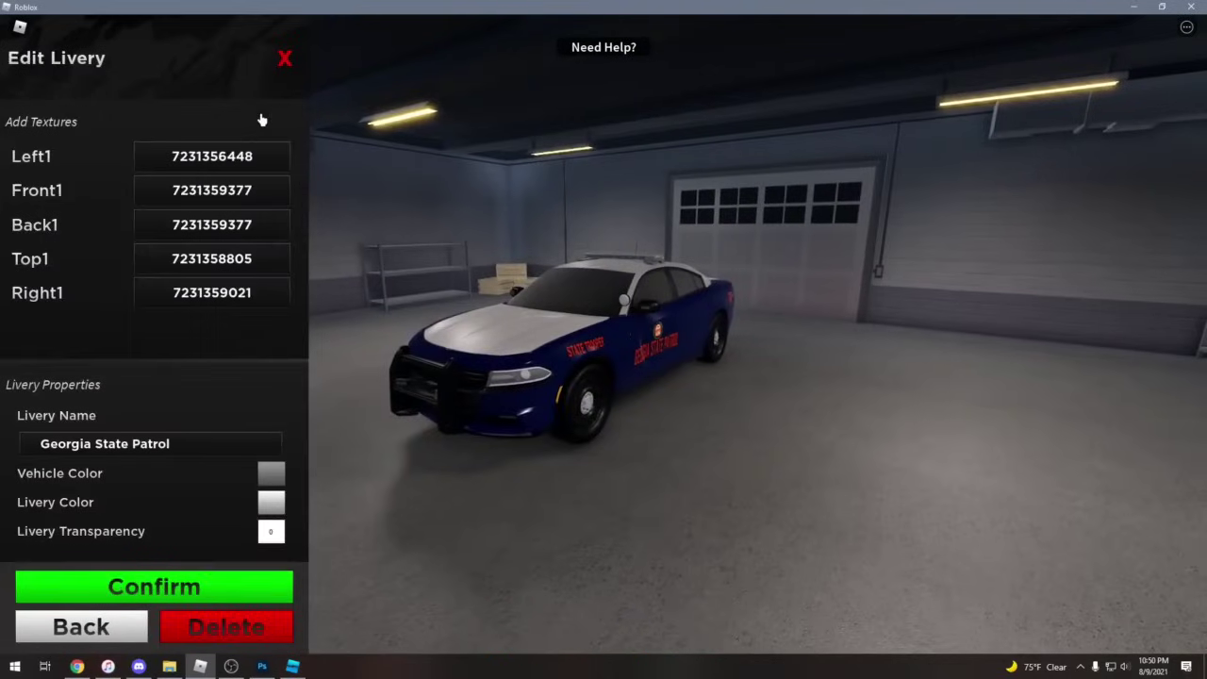
click(81, 627)
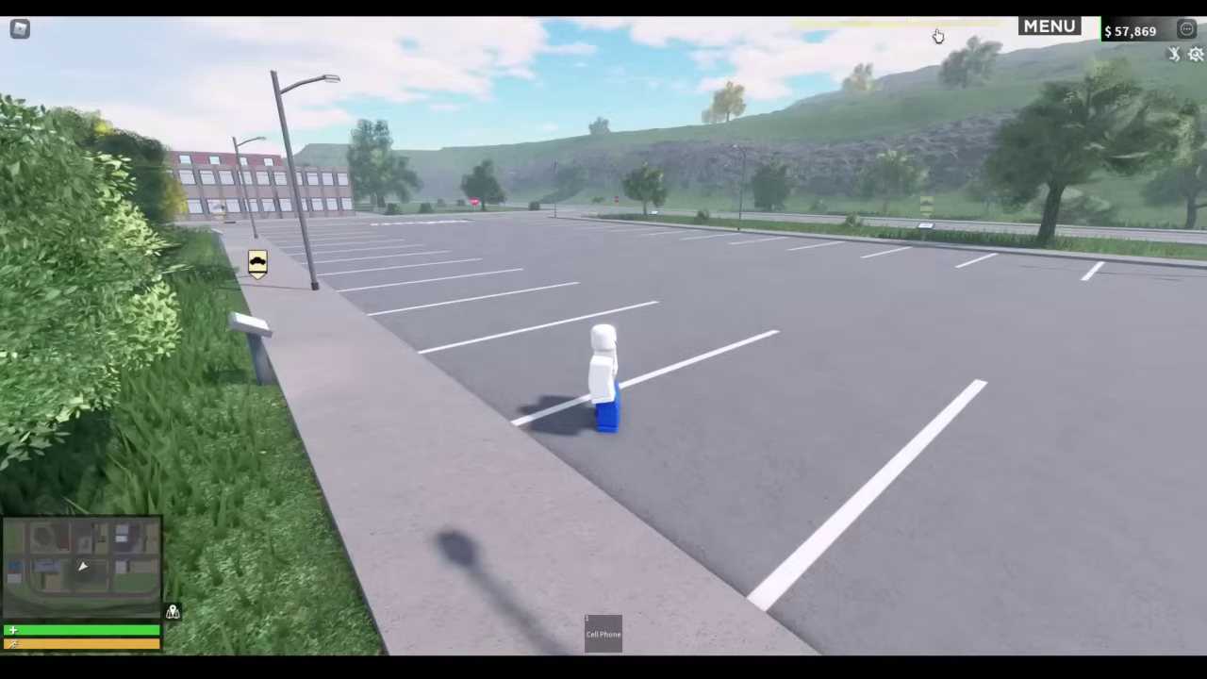
Open the livery editor from the private RP server's settings
click(937, 34)
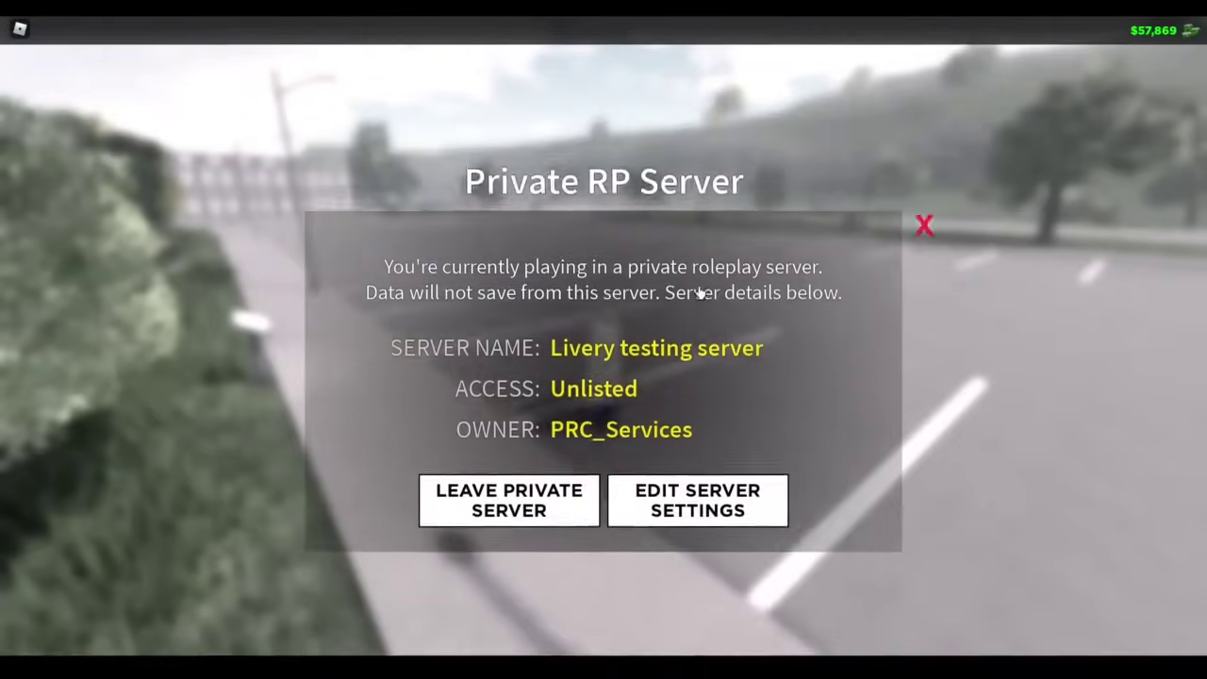
click(644, 442)
scroll(669, 409, up, 10)
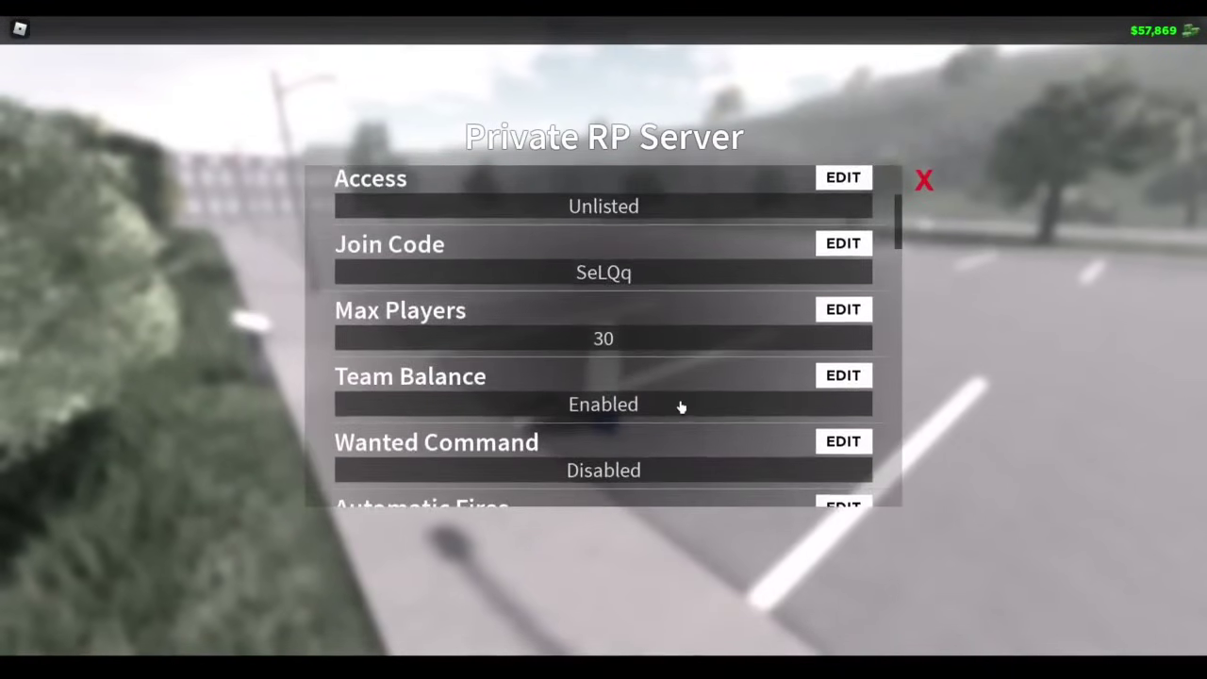
scroll(681, 406, down, 15)
click(848, 265)
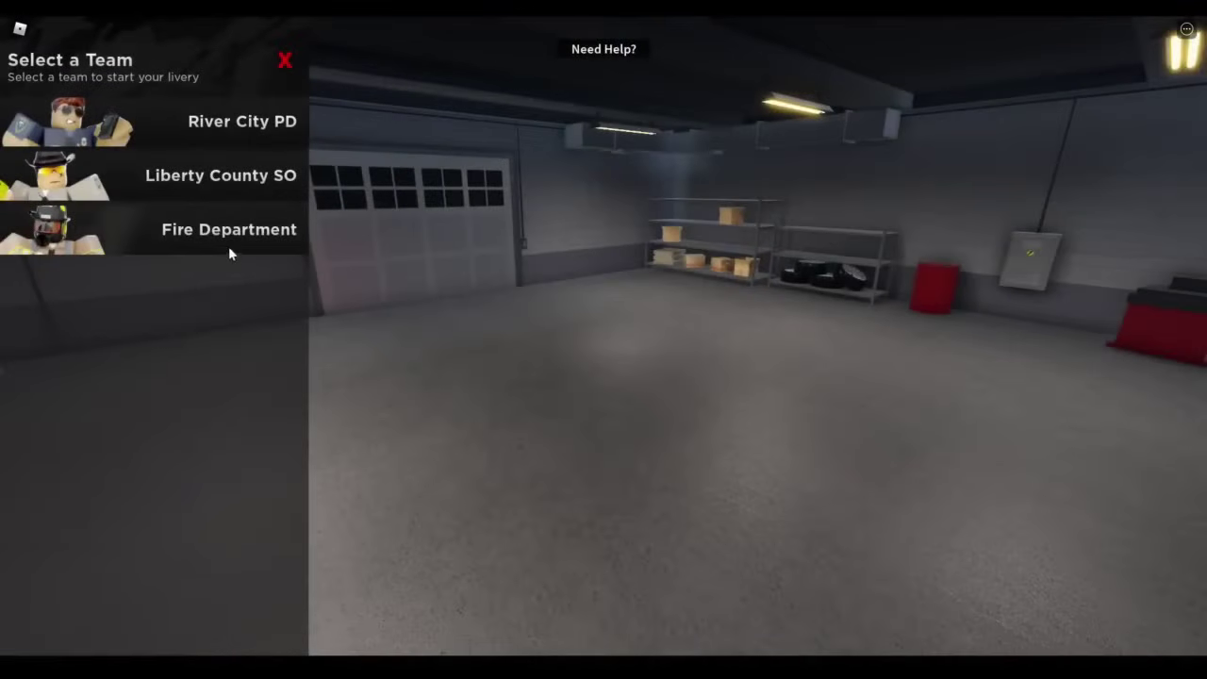
Open the Georgia State Patrol livery of the River City PD Bullhorn Prancer Pursuit
click(156, 122)
scroll(188, 208, down, 3)
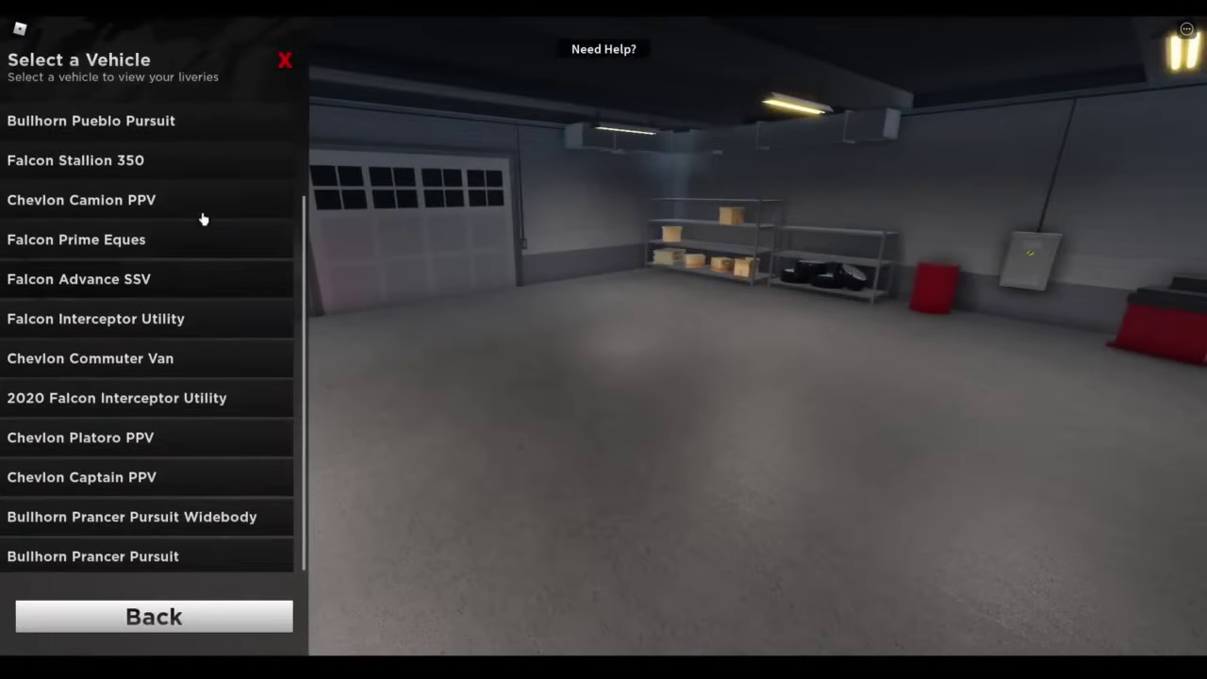
click(198, 556)
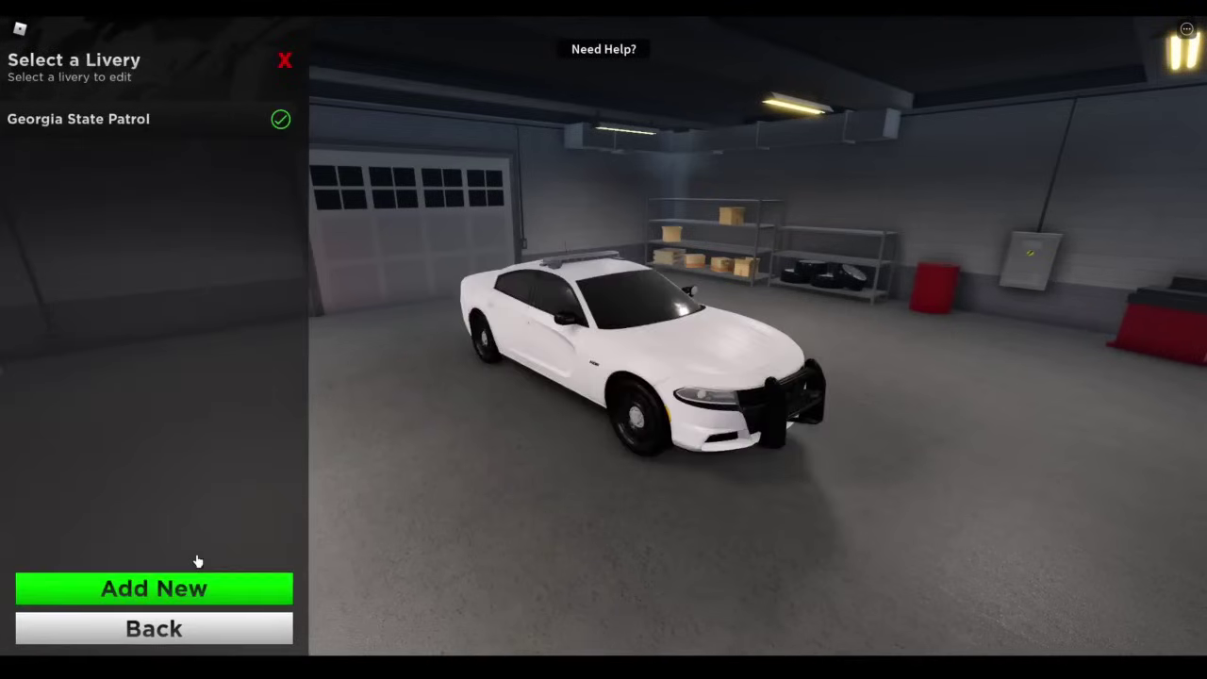
click(280, 119)
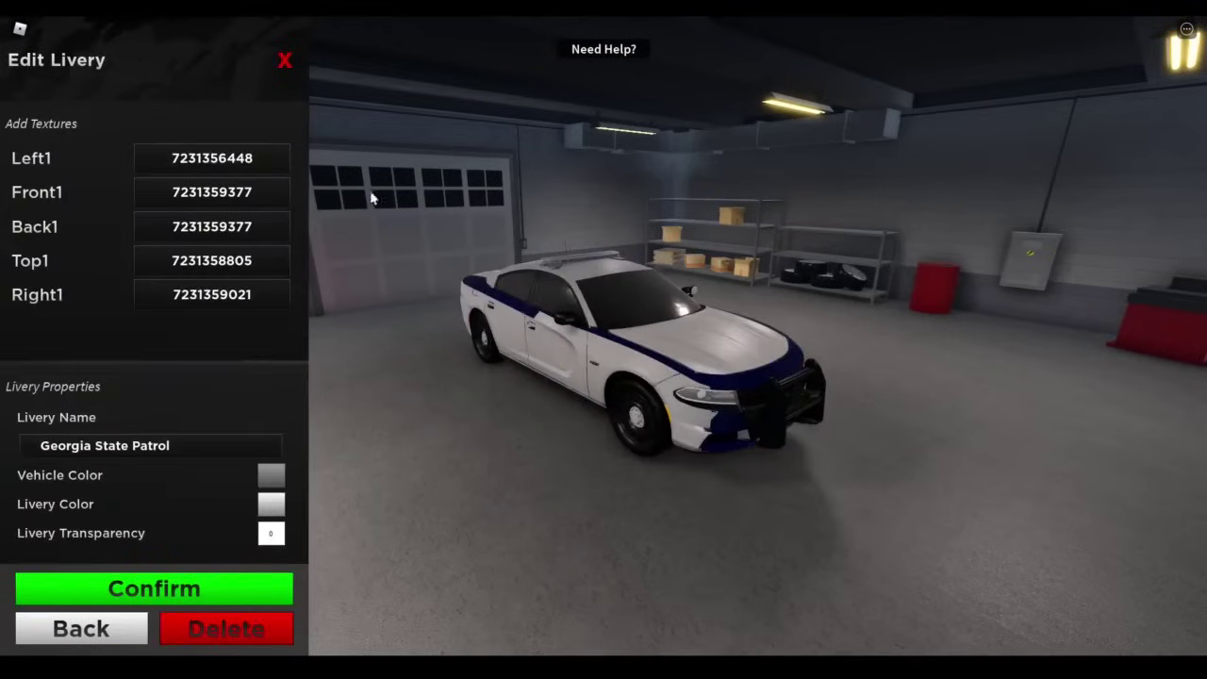